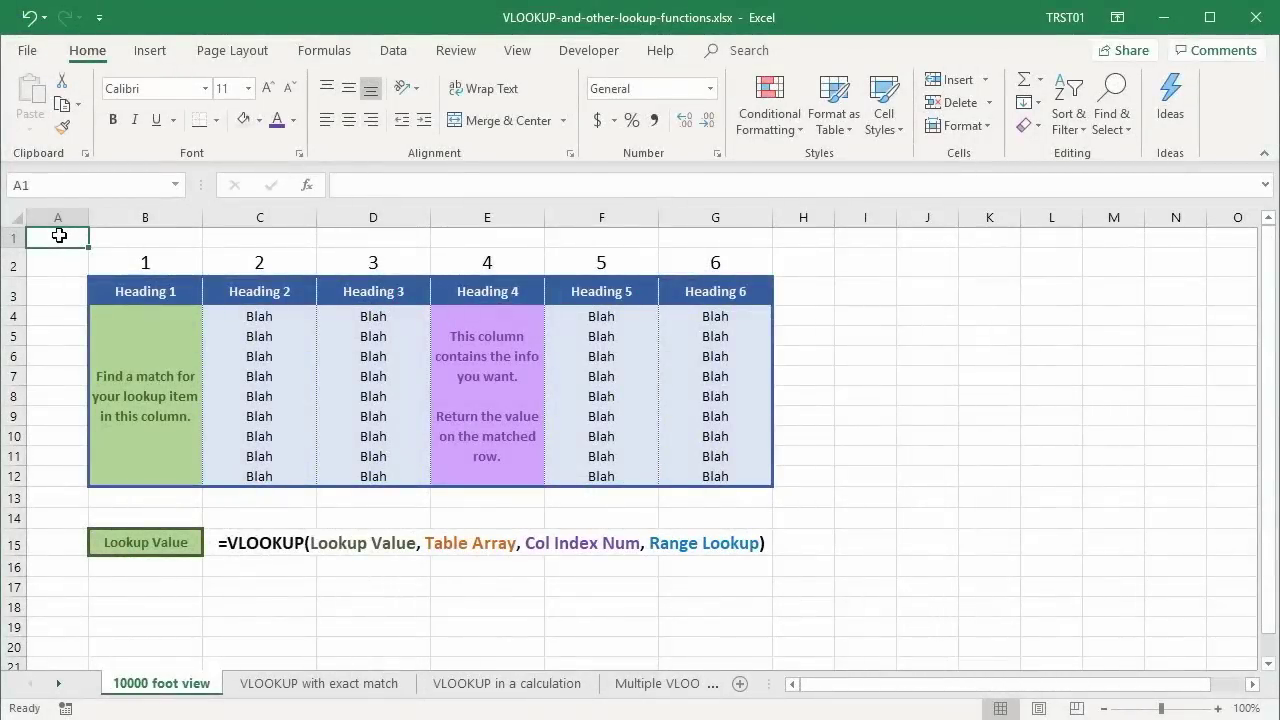
Highlight the tradie table and row 8 to illustrate an example matched row.
left_click_drag(120, 290, 715, 476)
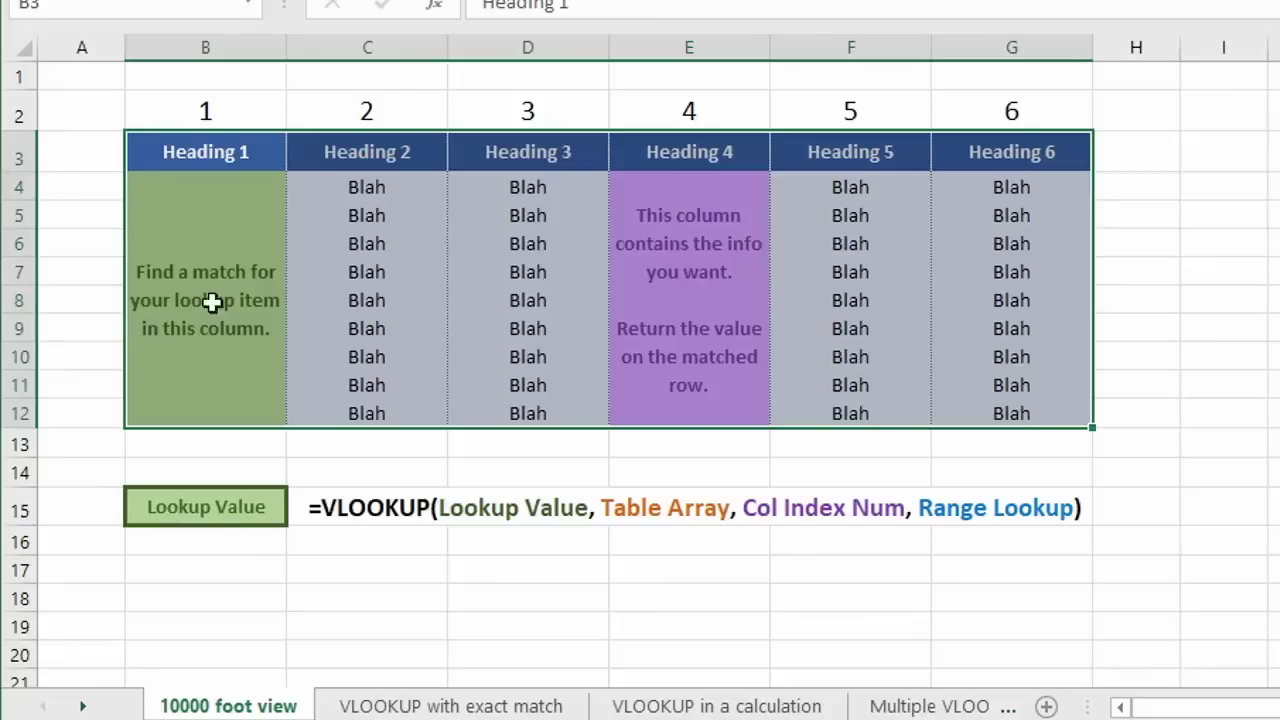
left_click(17, 298)
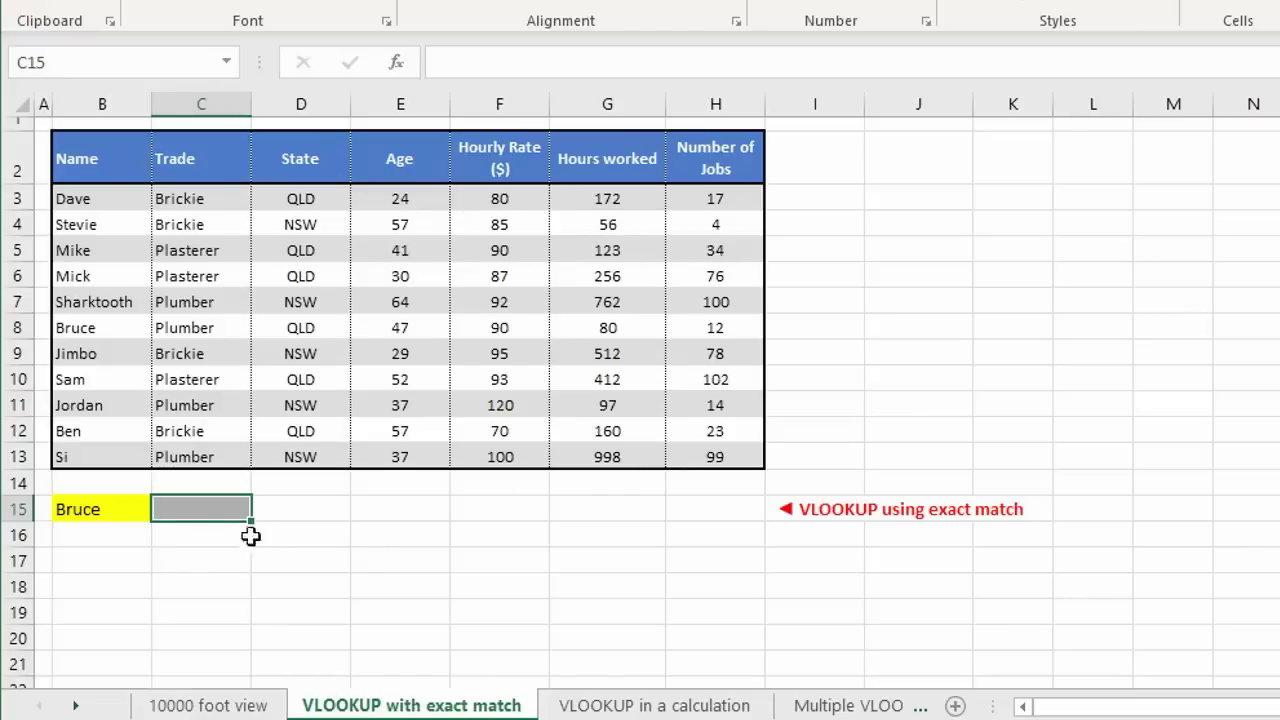
left_click(105, 511)
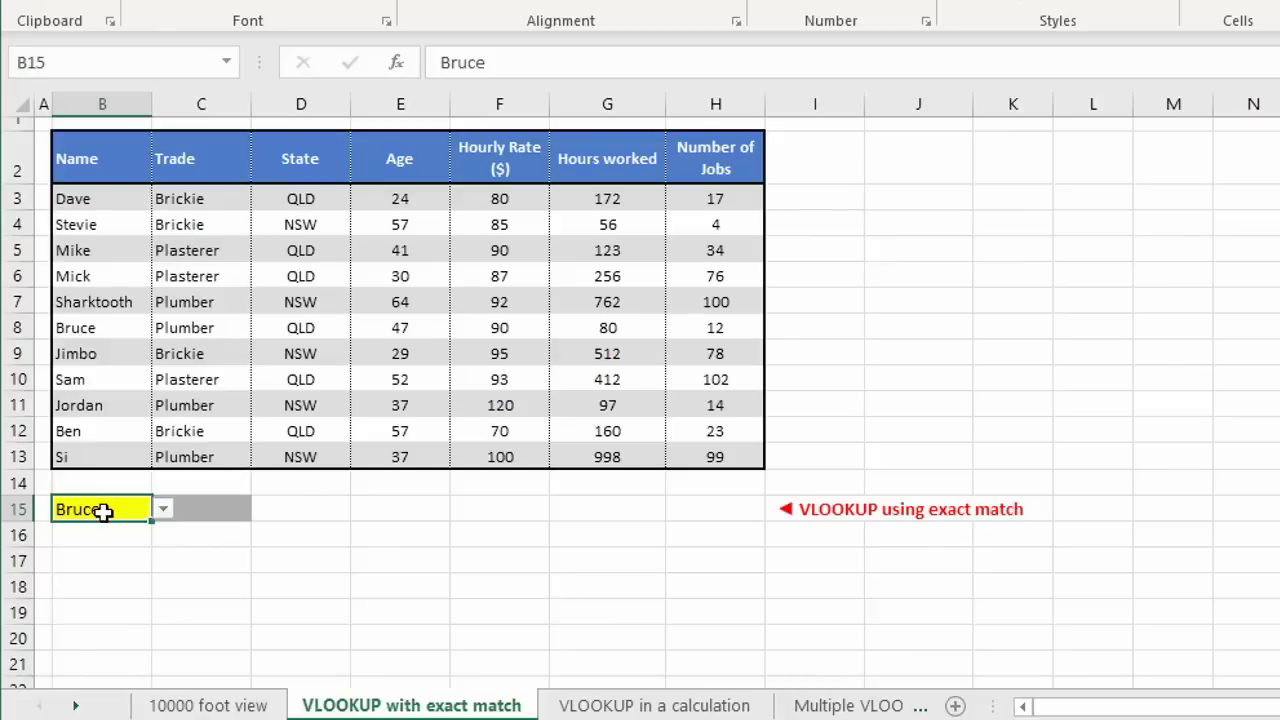
left_click(163, 510)
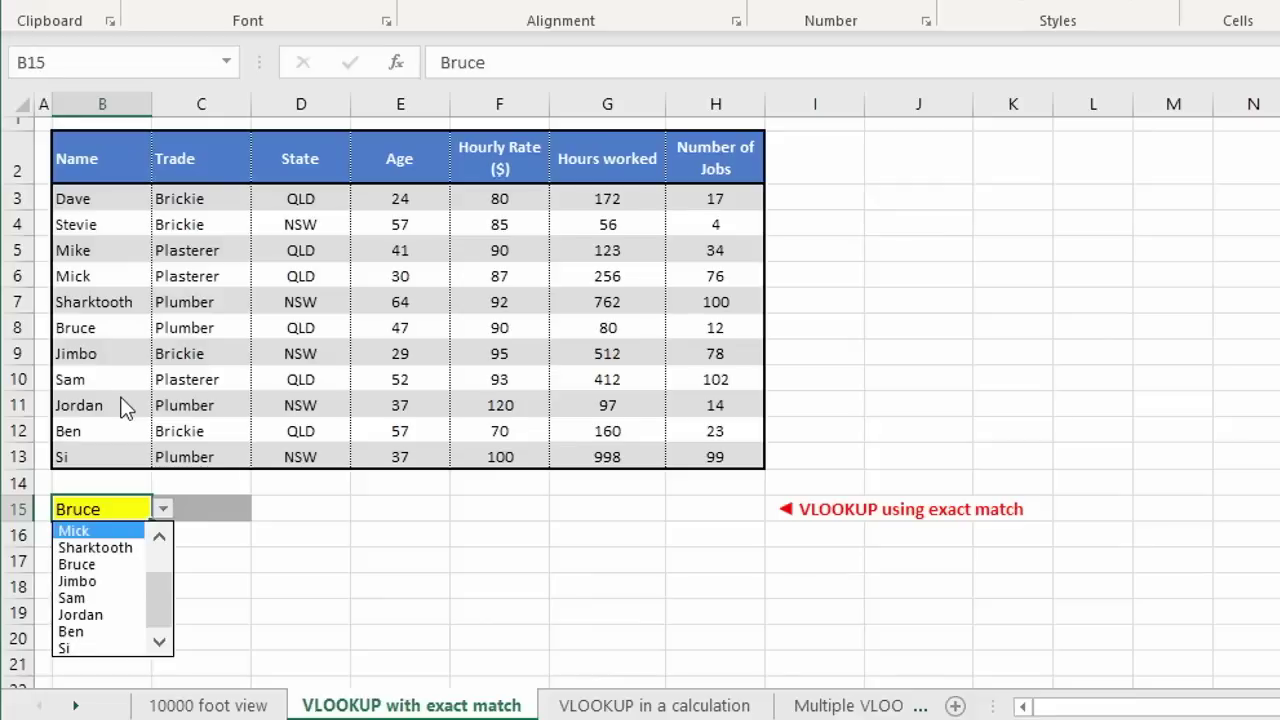
left_click(213, 507)
left_click(213, 507)
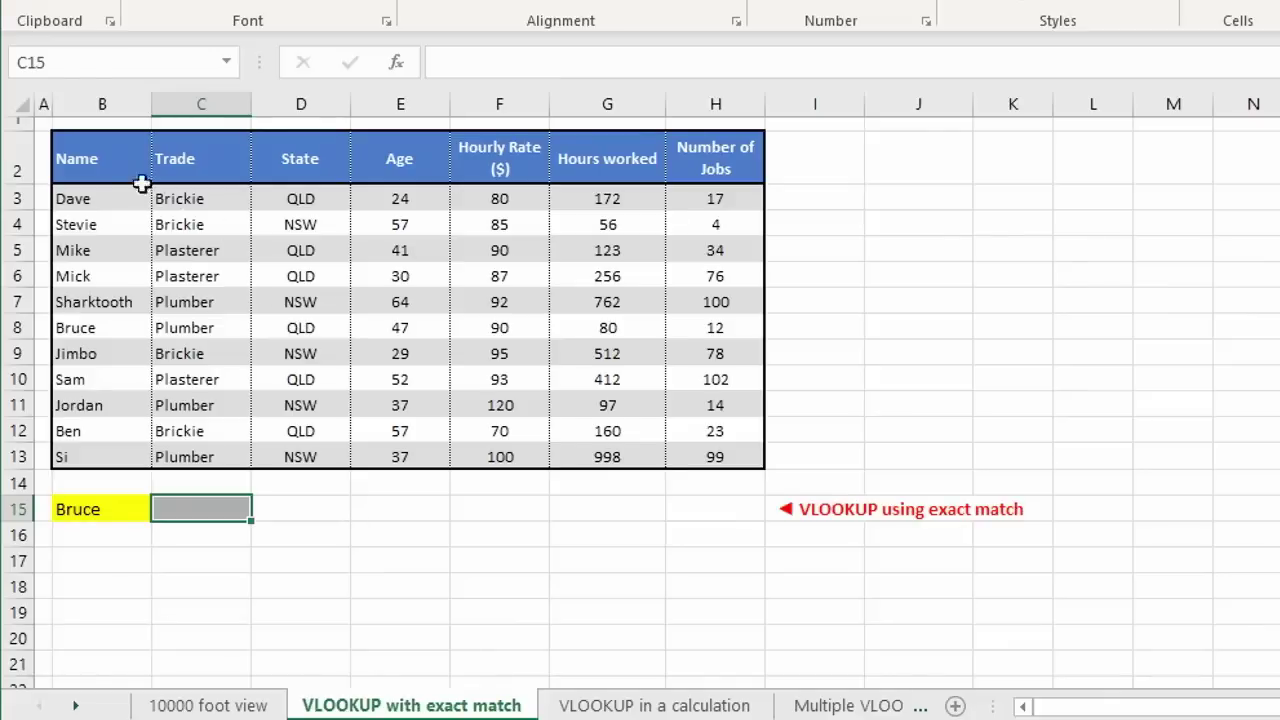
Select B2:H13 and name it TradeTable through the Name Box.
mouse_move(118, 156)
left_mouse_down()
mouse_move(402, 277)
mouse_move(700, 455)
left_mouse_up()
left_click(160, 70)
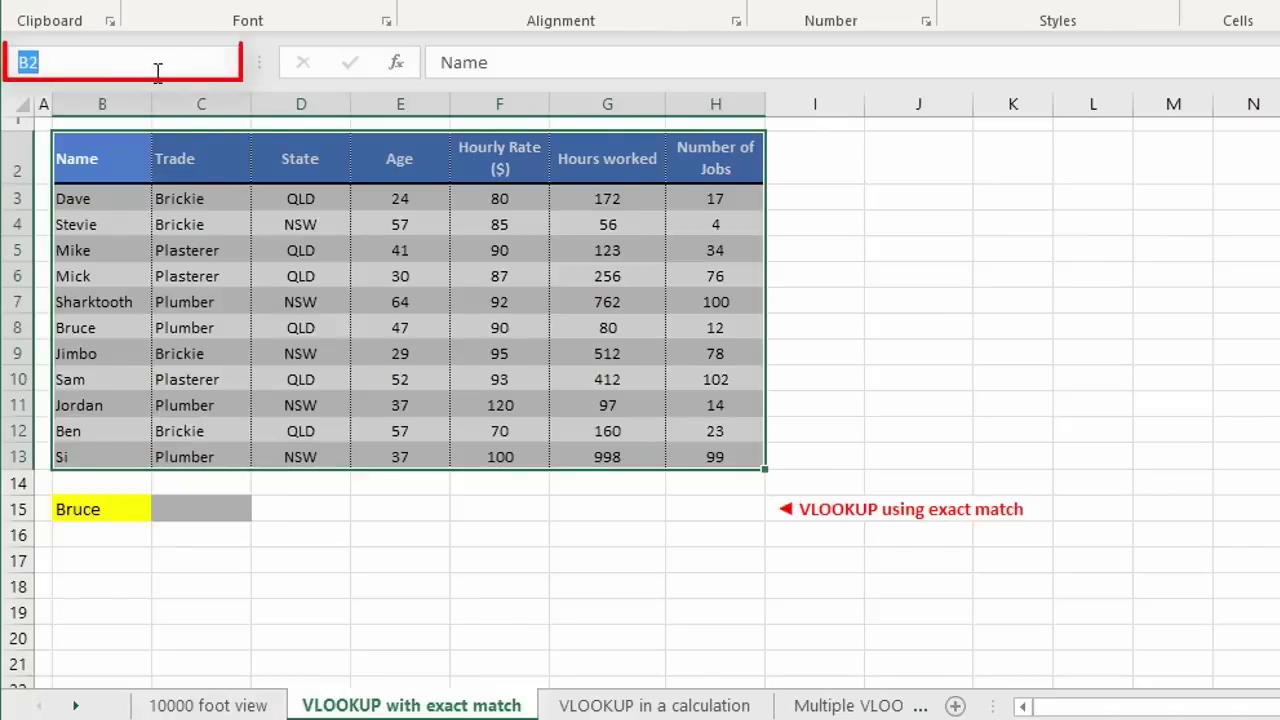
type("Tra")
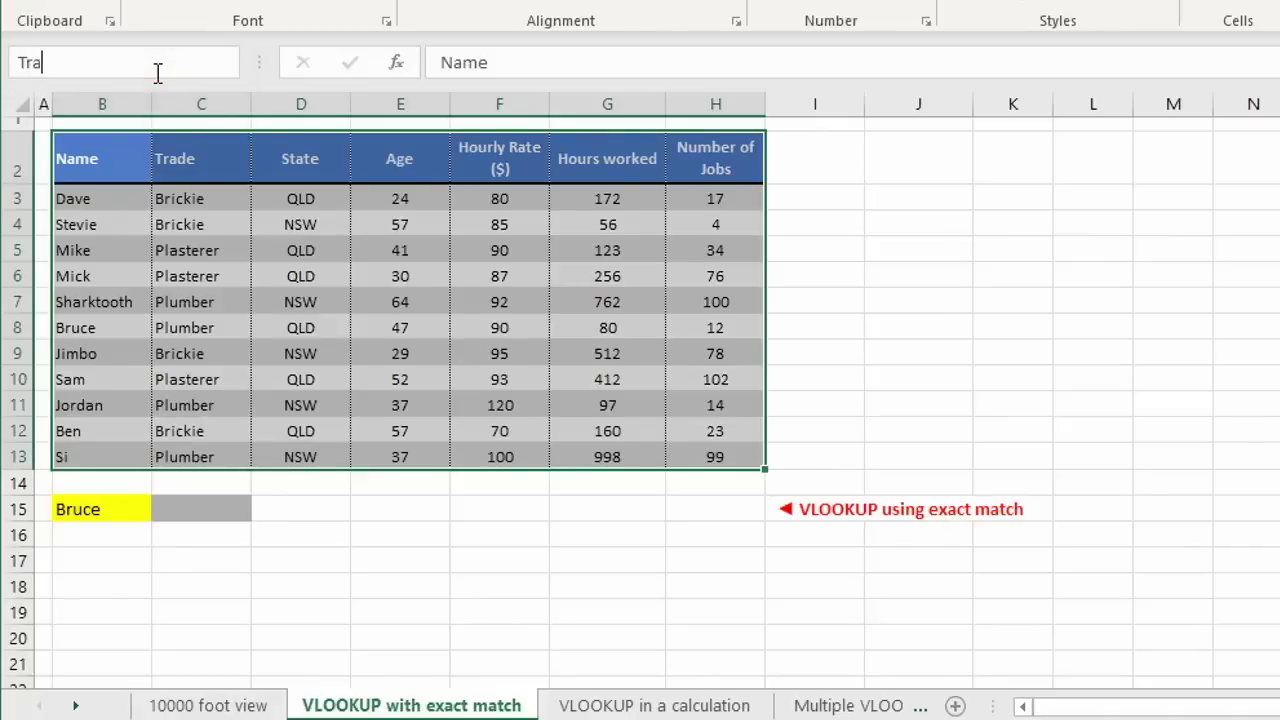
type("deTable")
key("Return")
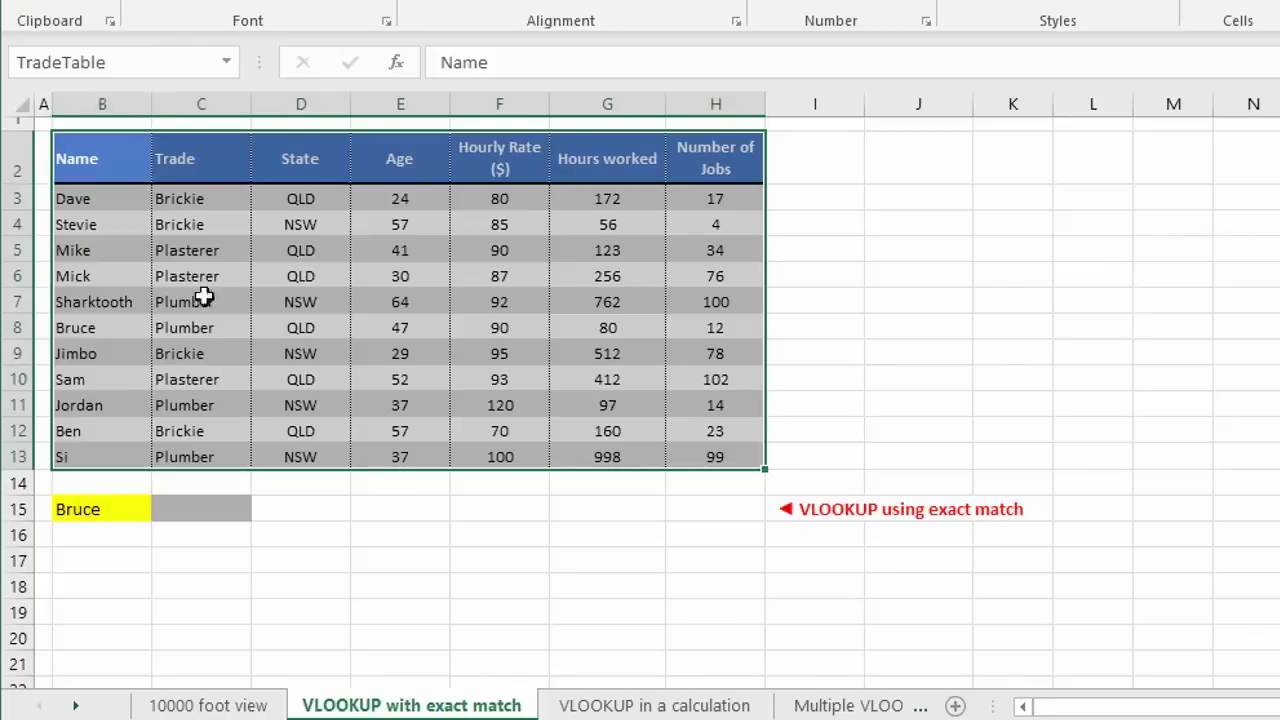
Start typing =vlookup into cell C15 beside Bruce.
left_click(189, 514)
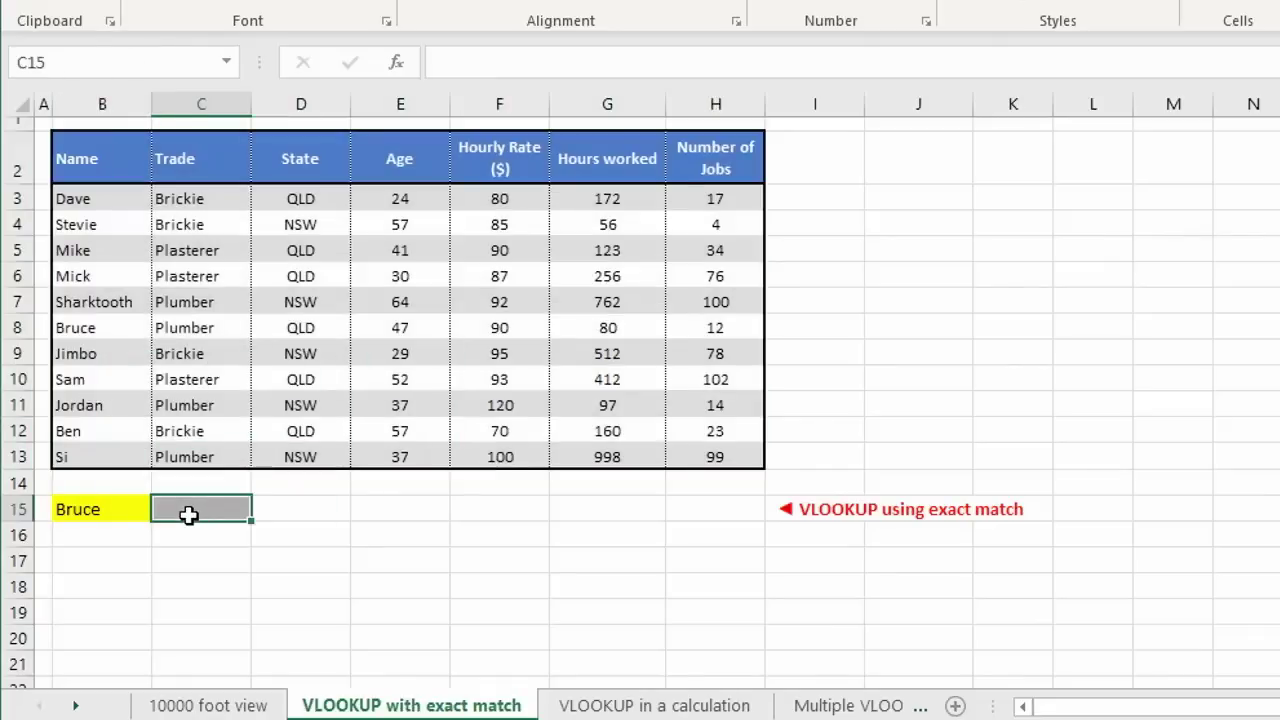
type("=vlo")
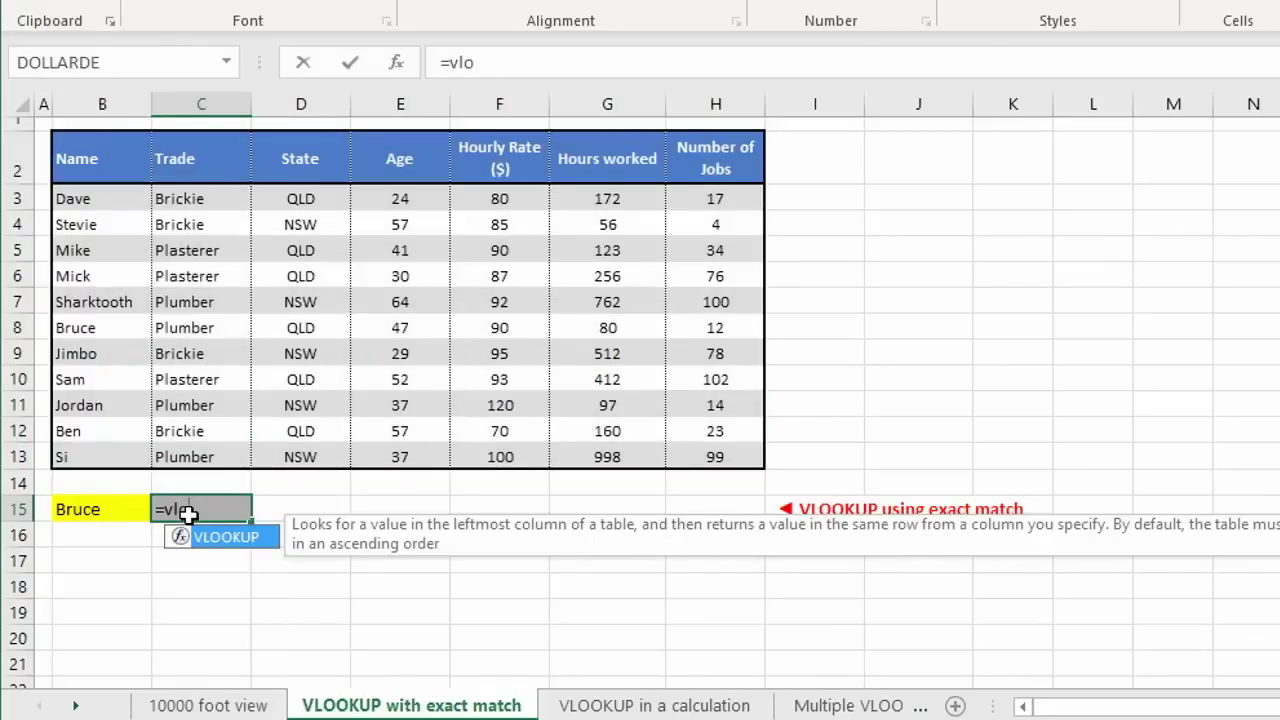
type("okup(")
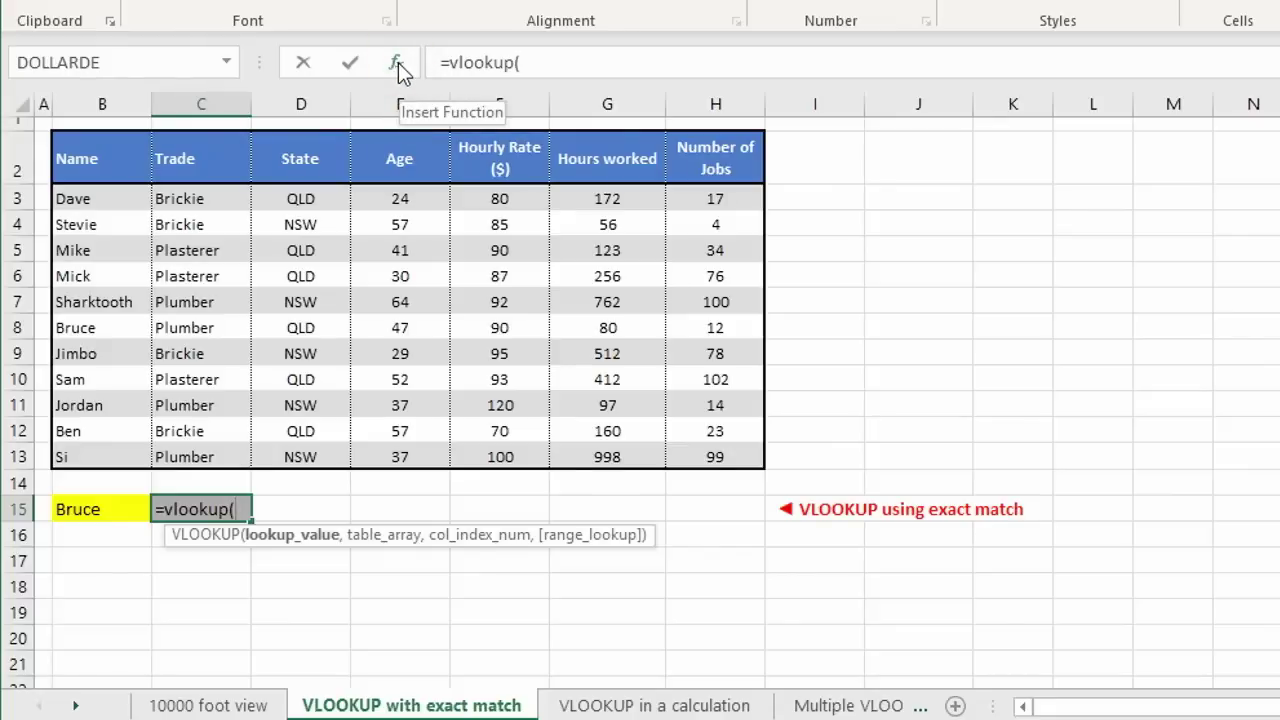
In Function Arguments, set Lookup_value to B15 and Table_array to the named range TradeTable.
left_click(396, 63)
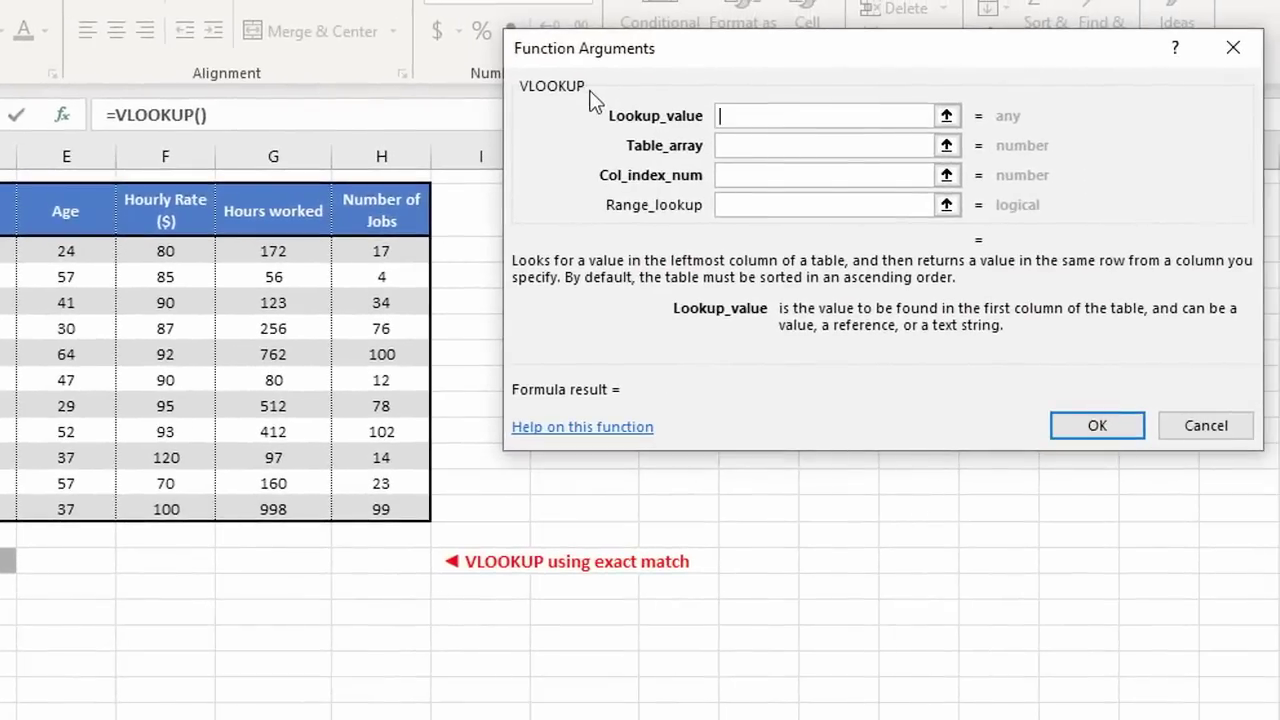
left_click(747, 115)
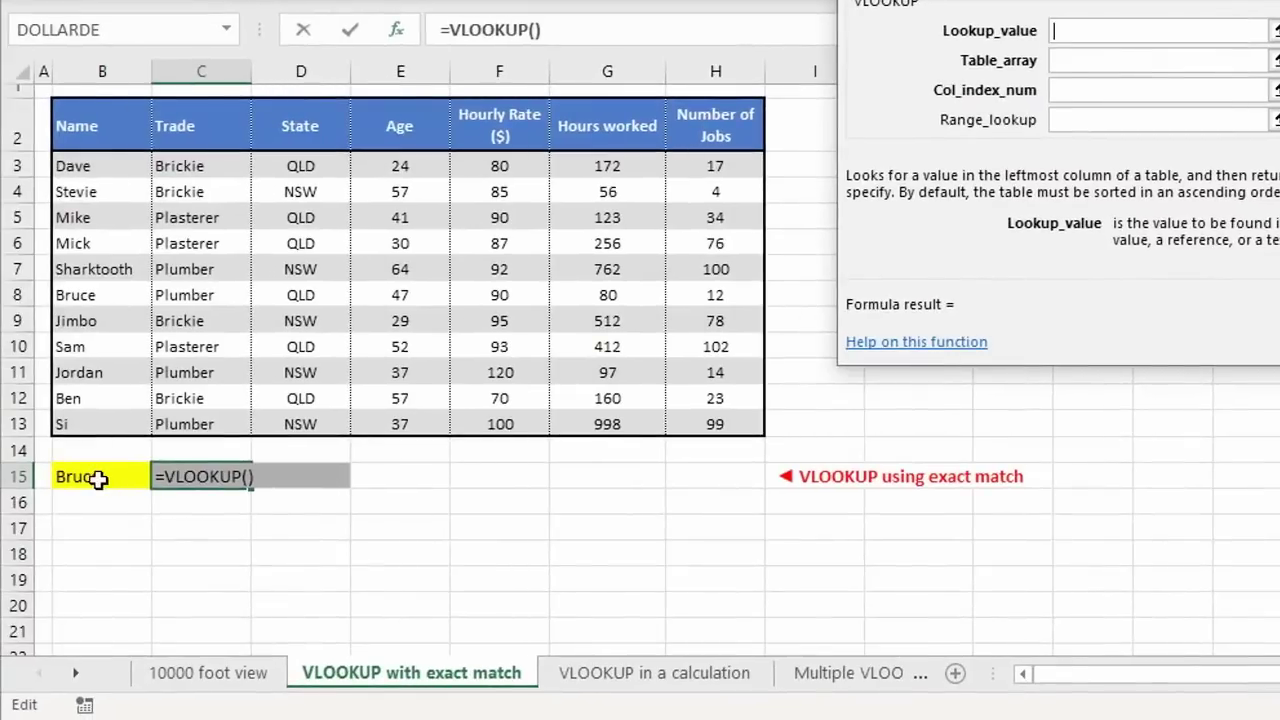
left_click(97, 480)
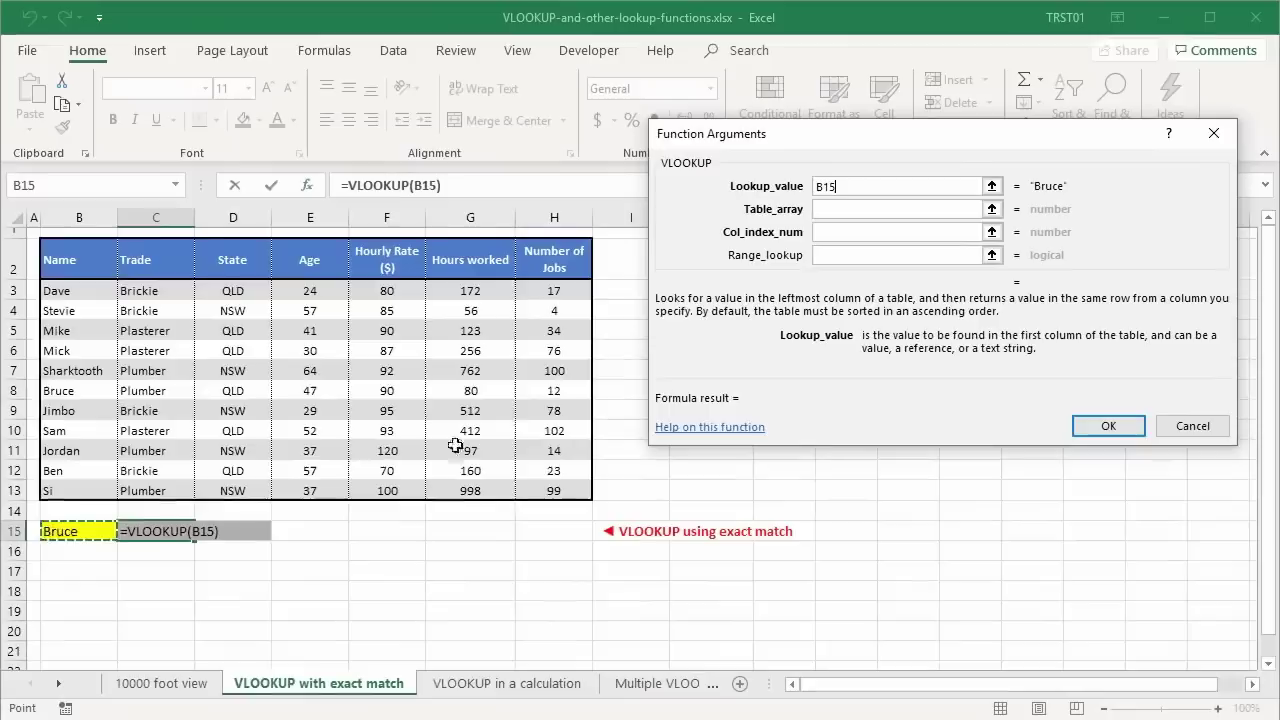
left_click(950, 134)
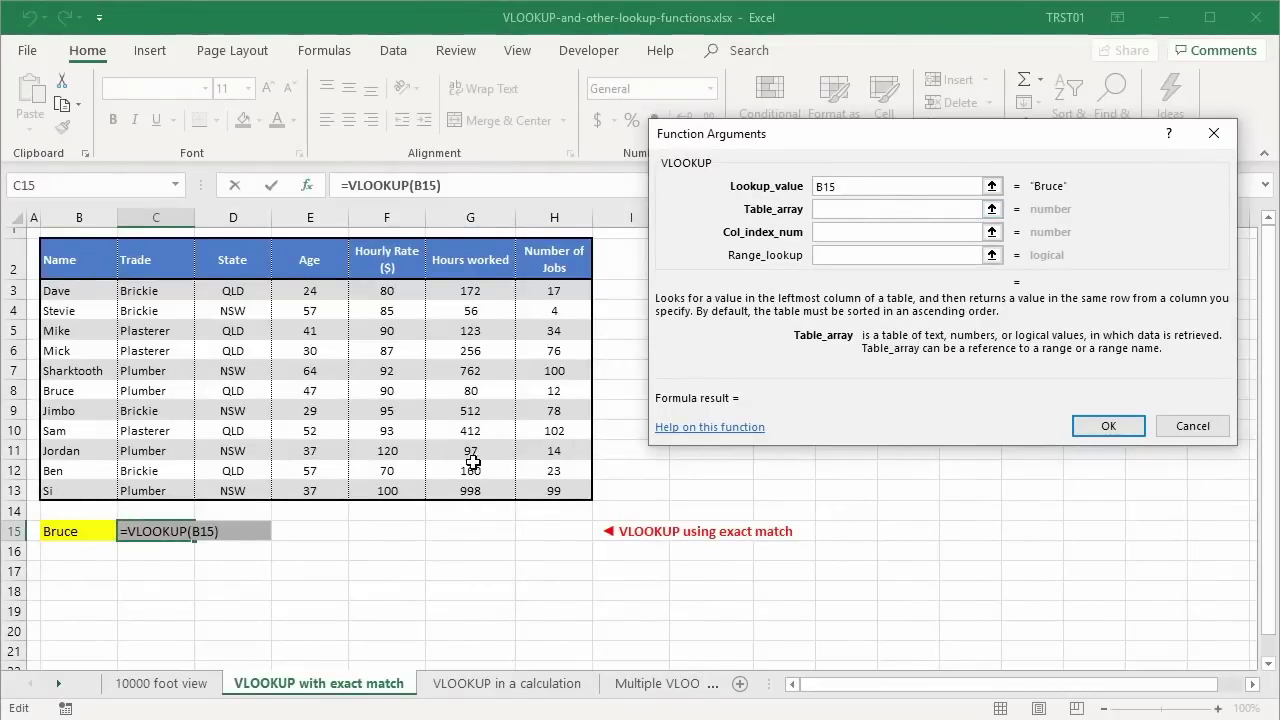
key("F3")
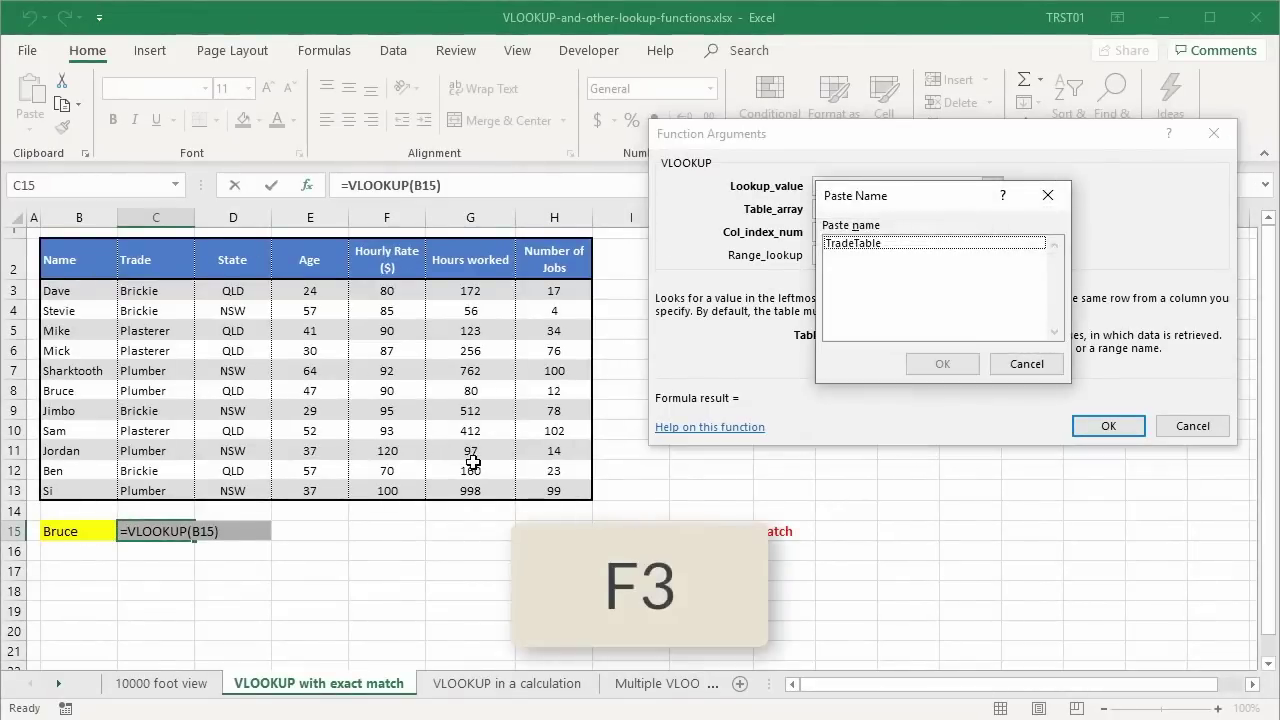
left_click(876, 243)
left_click(943, 364)
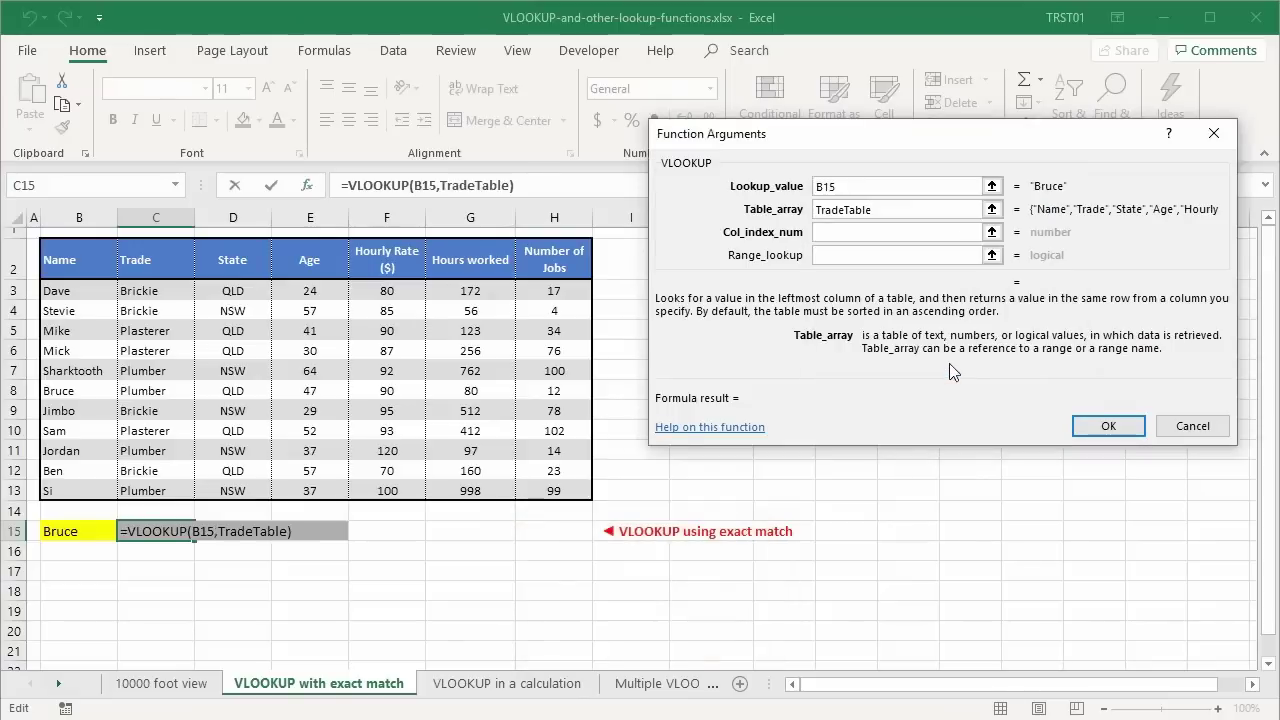
left_click(846, 232)
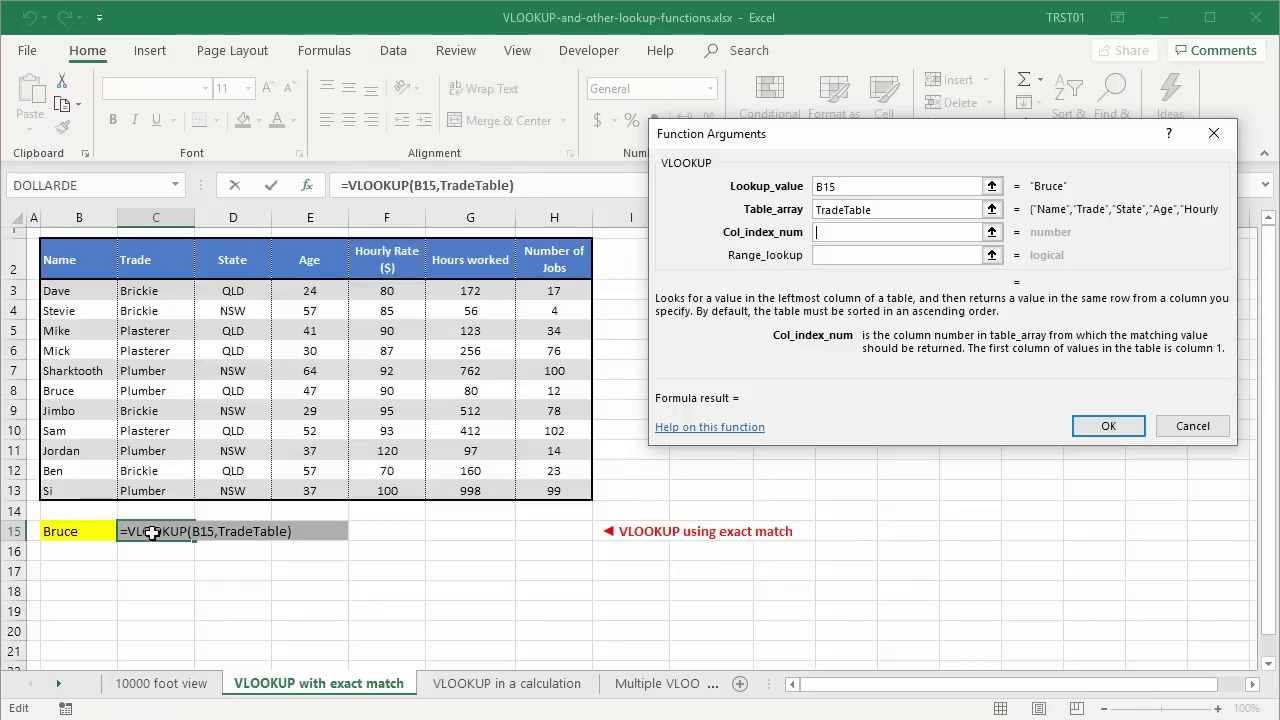
Enter 2 as Col_index_num and false as Range_lookup.
type("2")
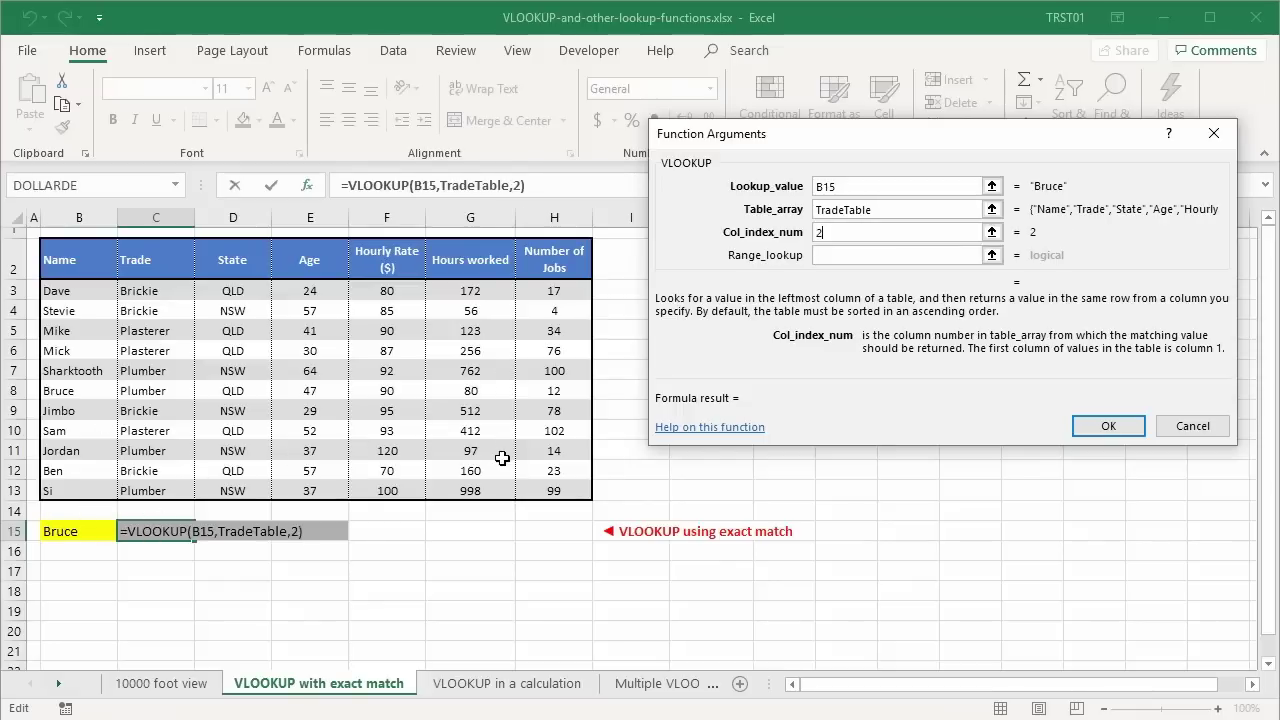
key("Tab")
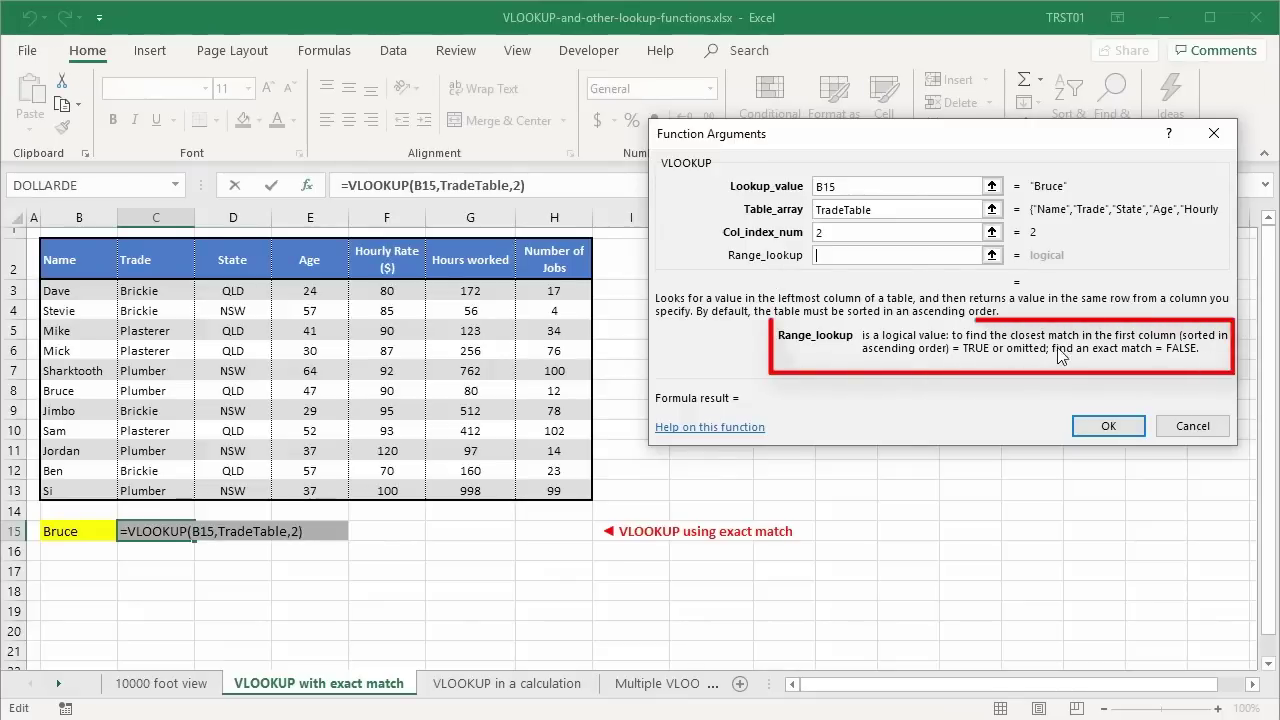
type("f")
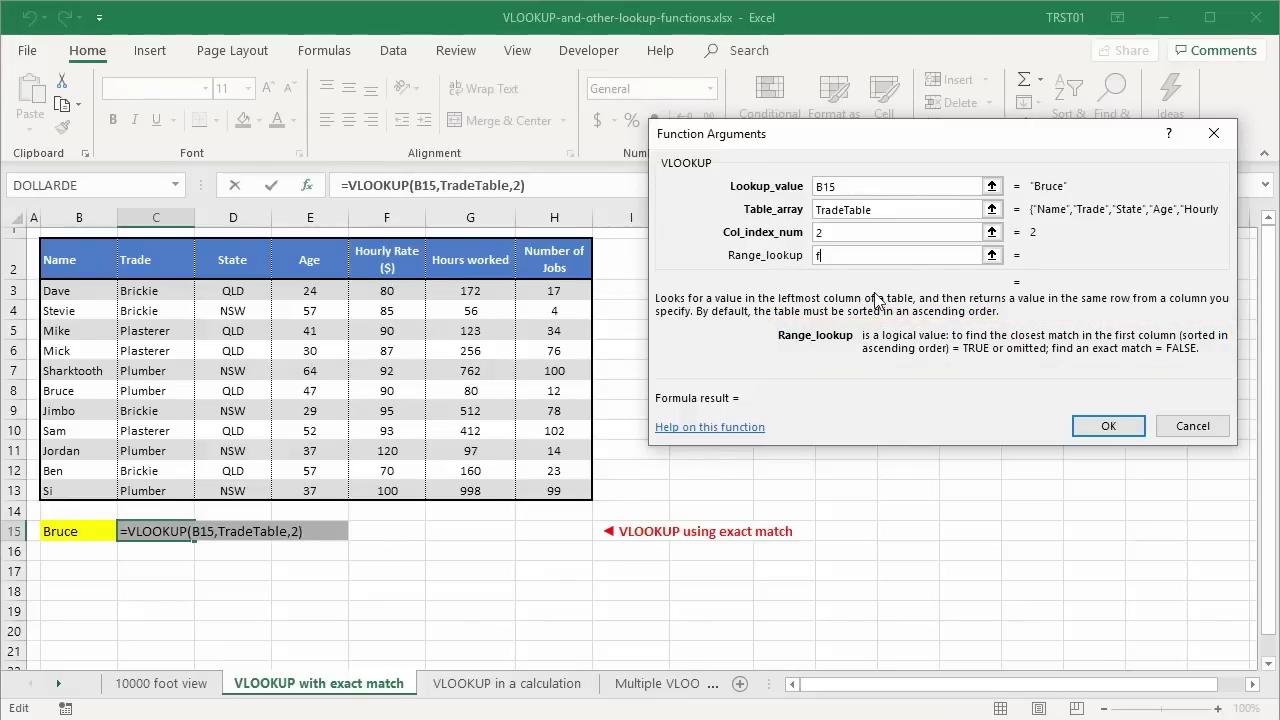
type("alse")
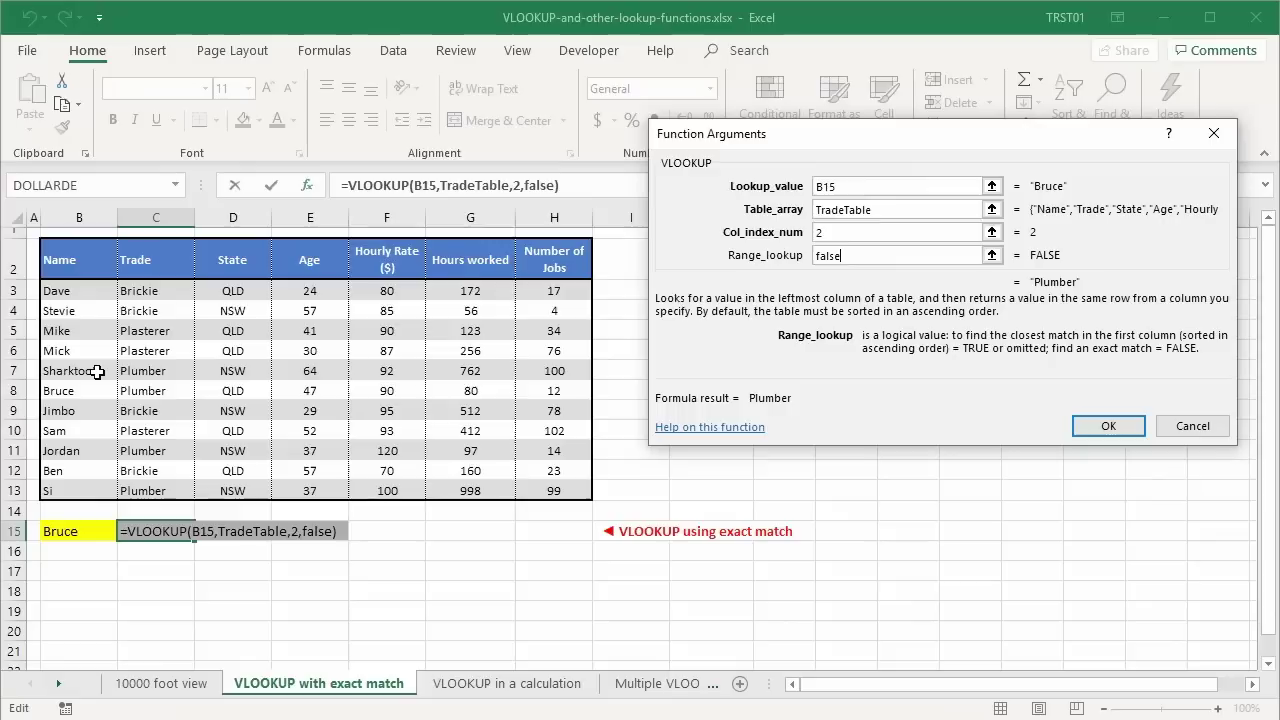
Confirm the C15 formula showing Plumber, then pick Sharktooth in B15.
left_click(1063, 432)
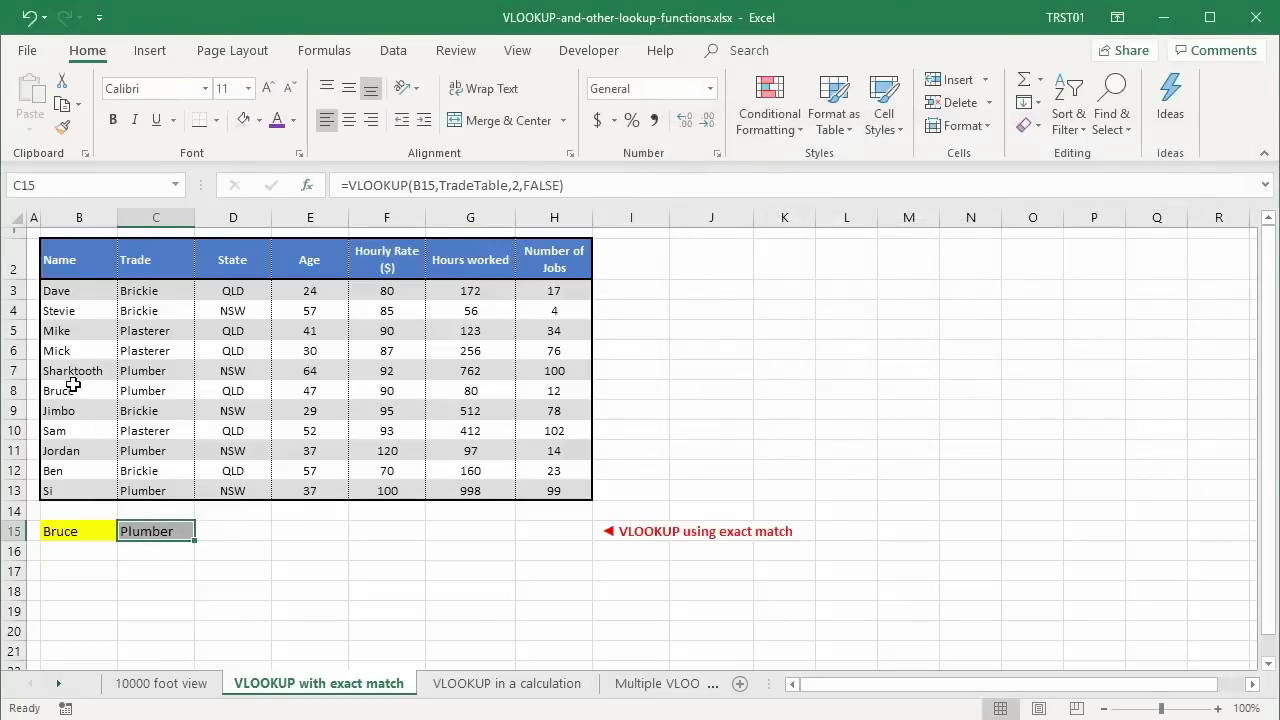
left_click(88, 531)
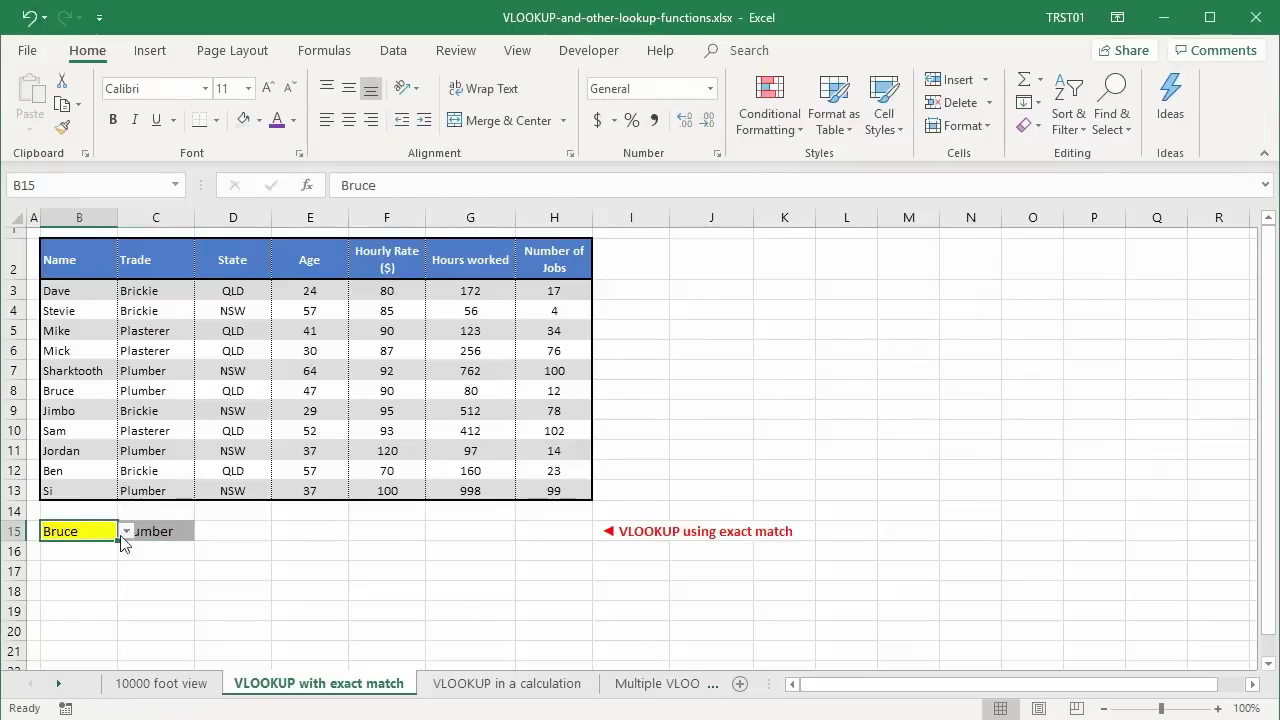
left_click(75, 561)
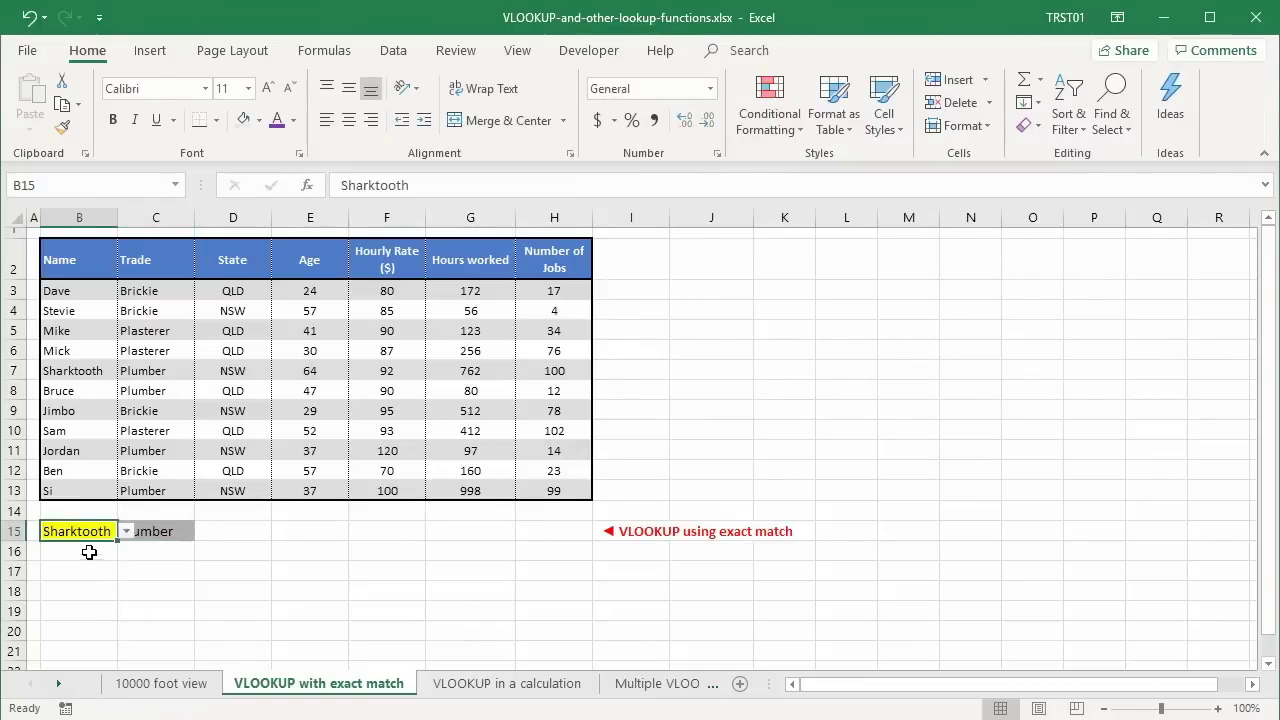
left_click(152, 532)
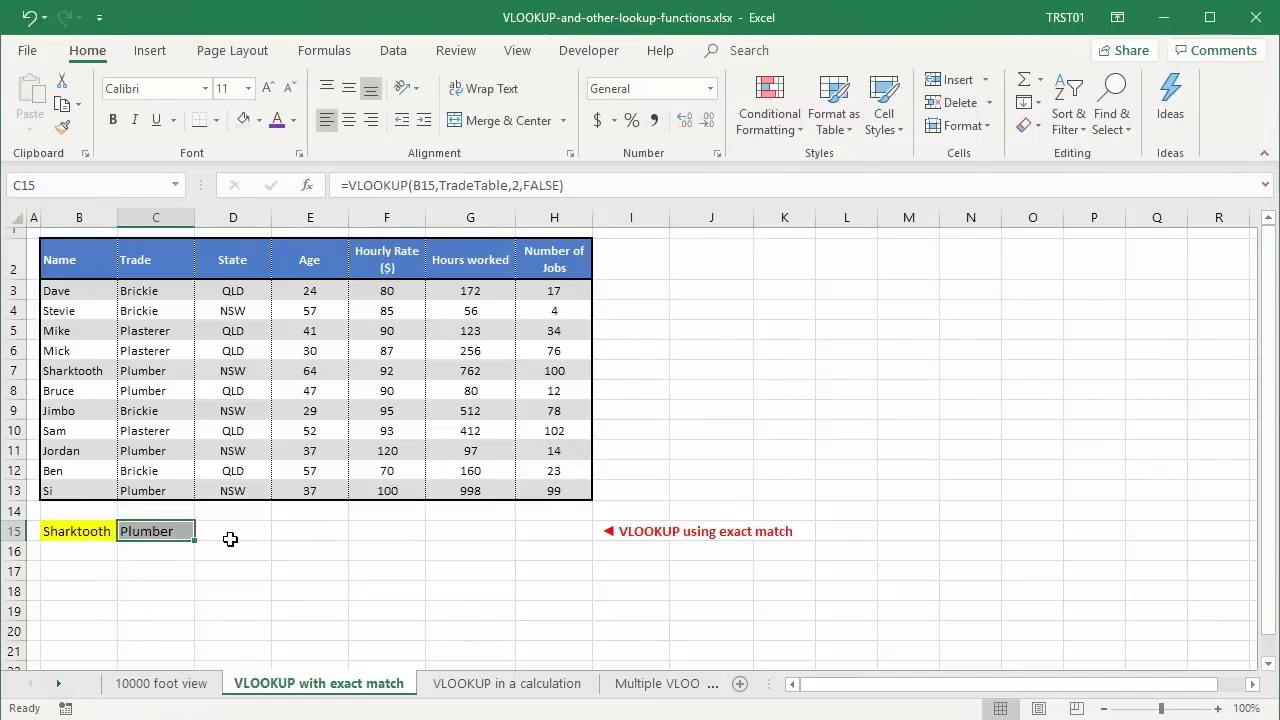
Change B15 to Stevie so the C15 lookup returns Brickie.
left_click(94, 531)
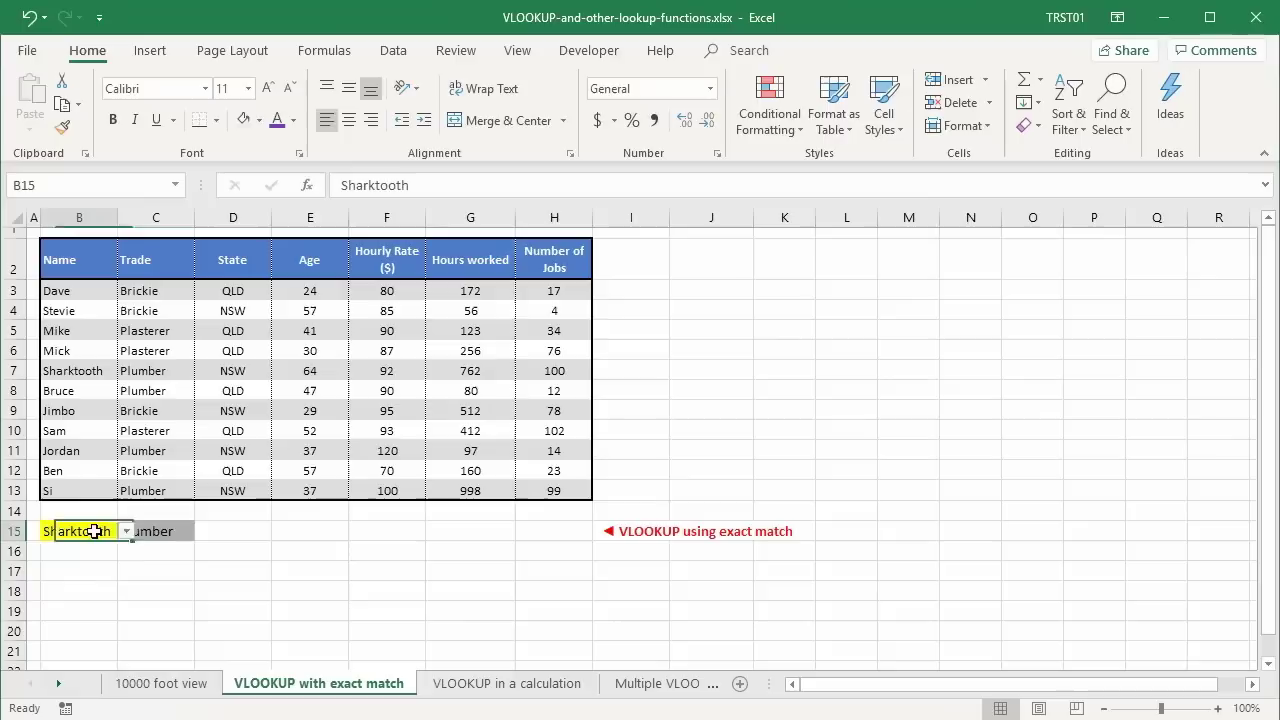
left_click(126, 531)
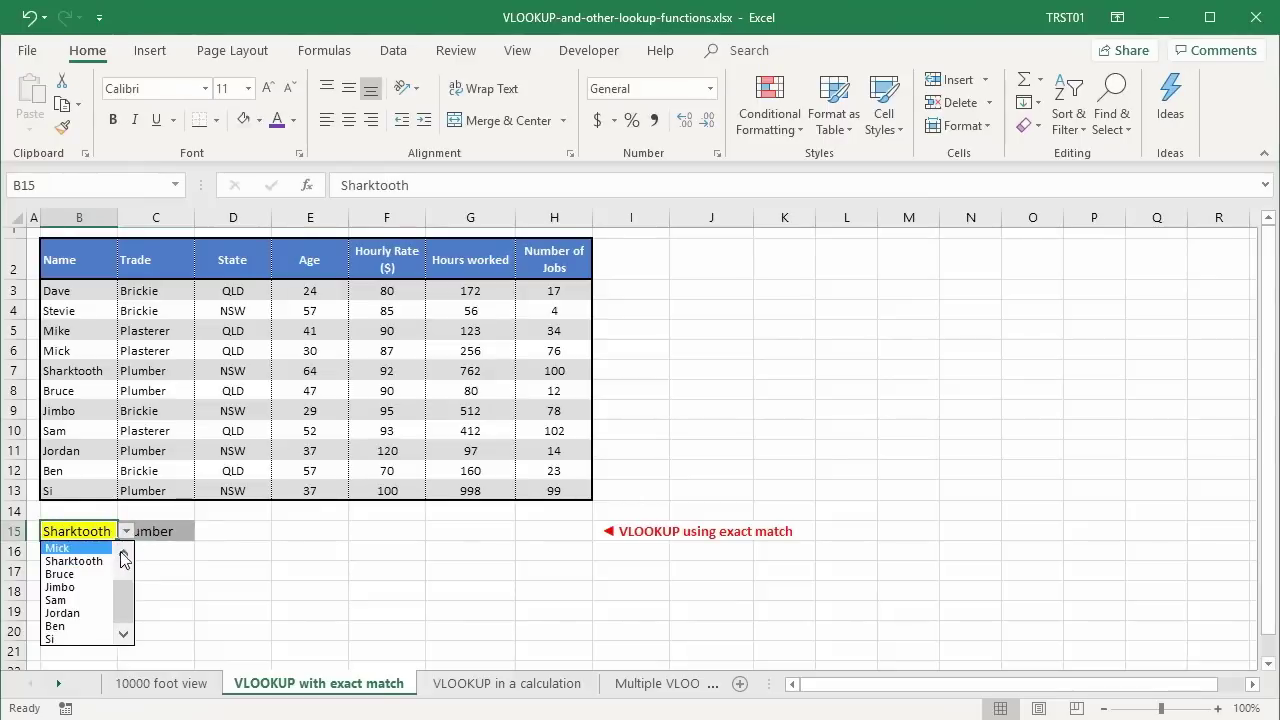
left_click(124, 556)
left_click(124, 556)
left_click(90, 561)
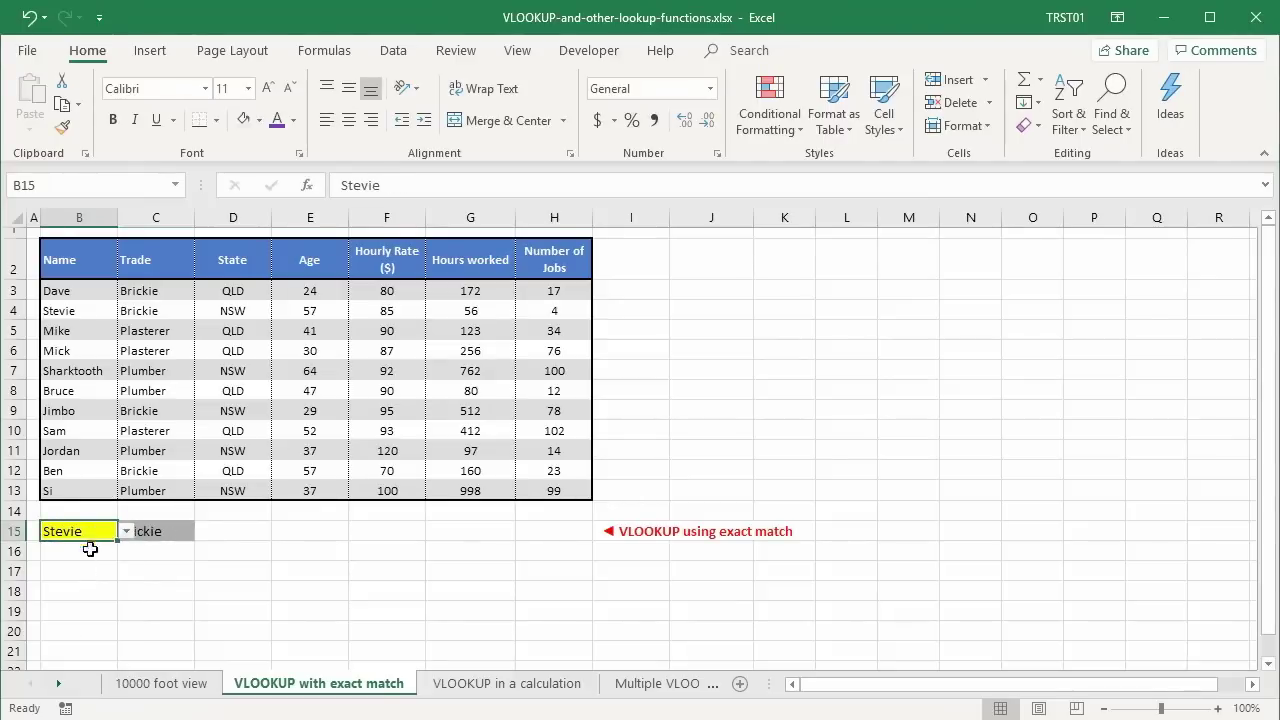
left_click(150, 531)
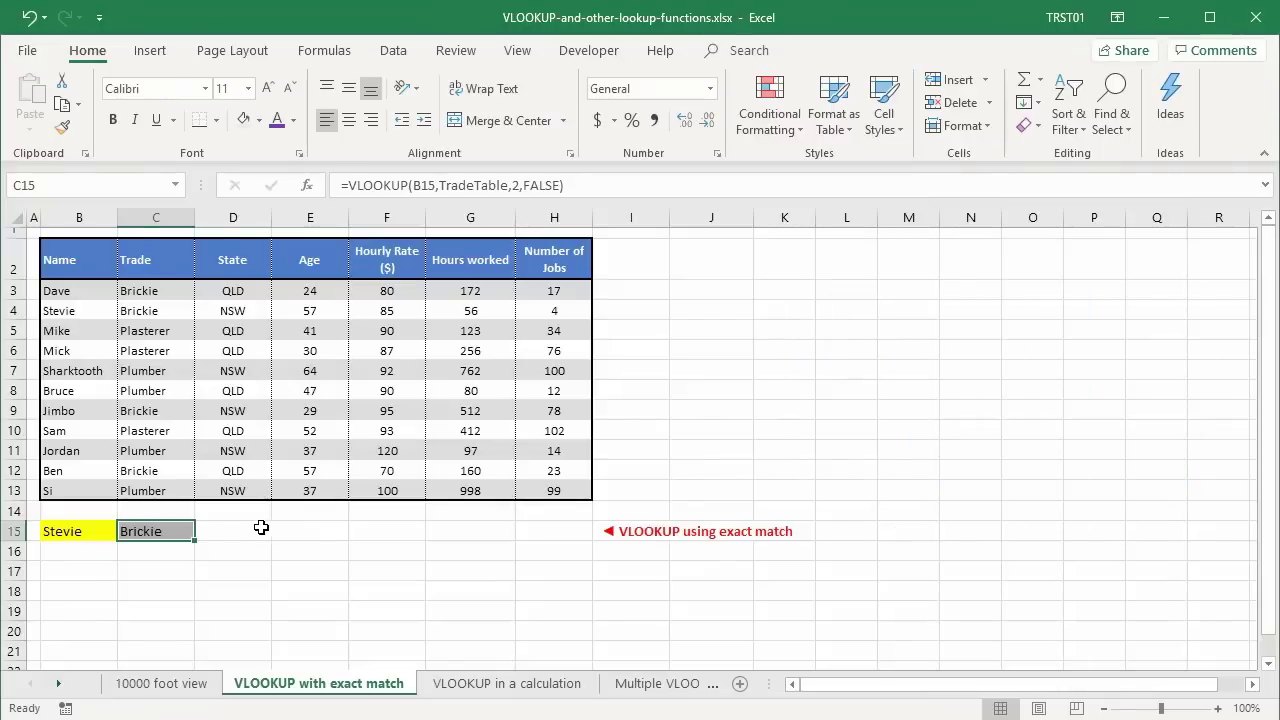
Enter =VLOOKUP(B15,TradeTable,6,FALSE) in D15, returning 56 hours worked.
left_click(254, 527)
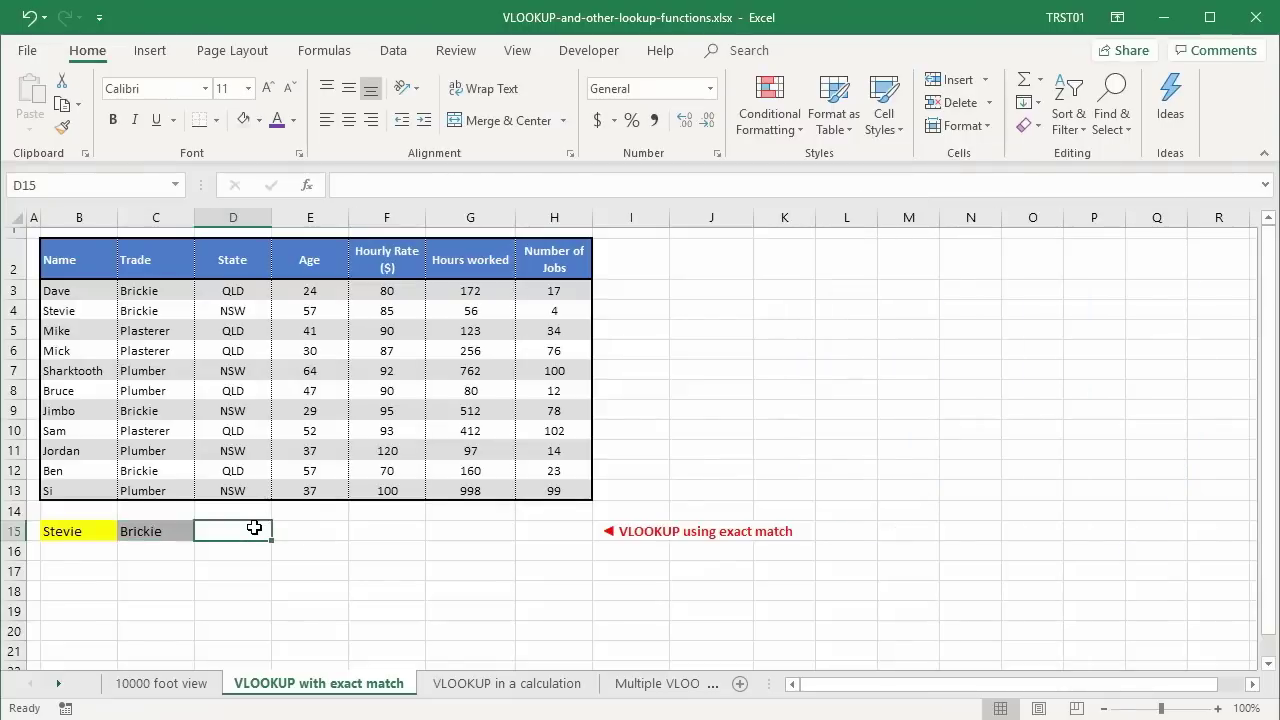
type("=vlookup")
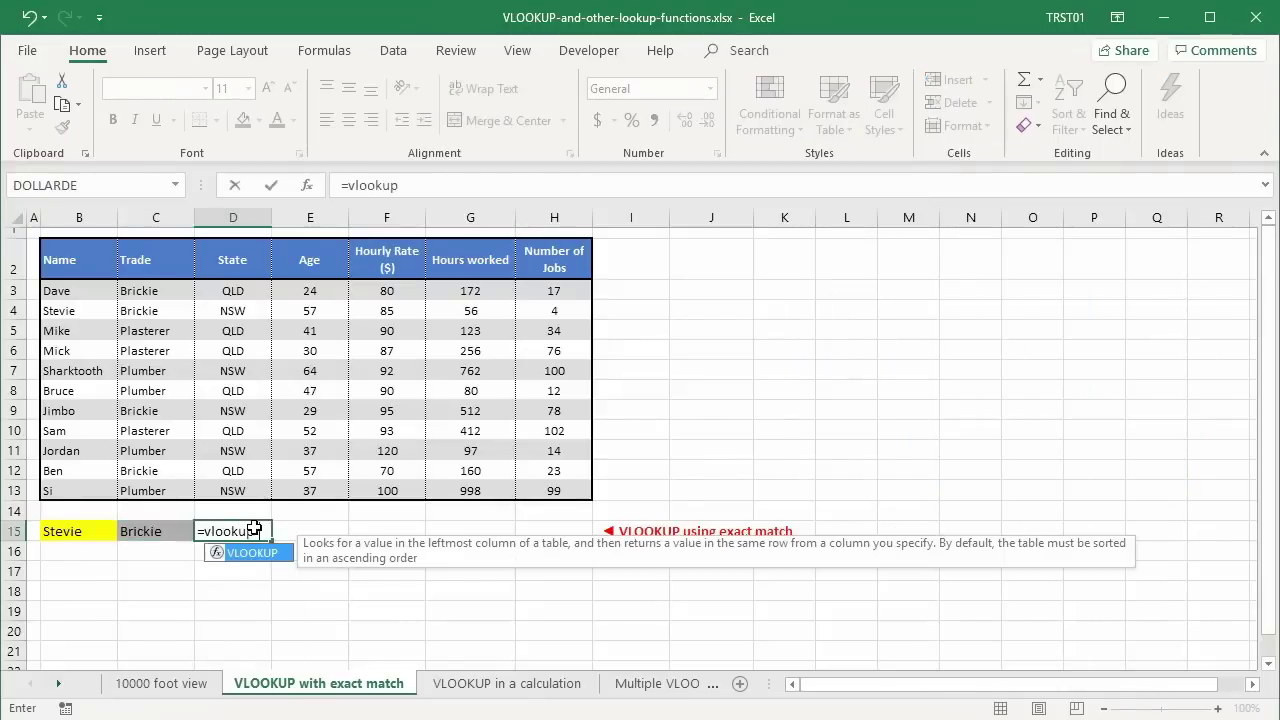
type("(")
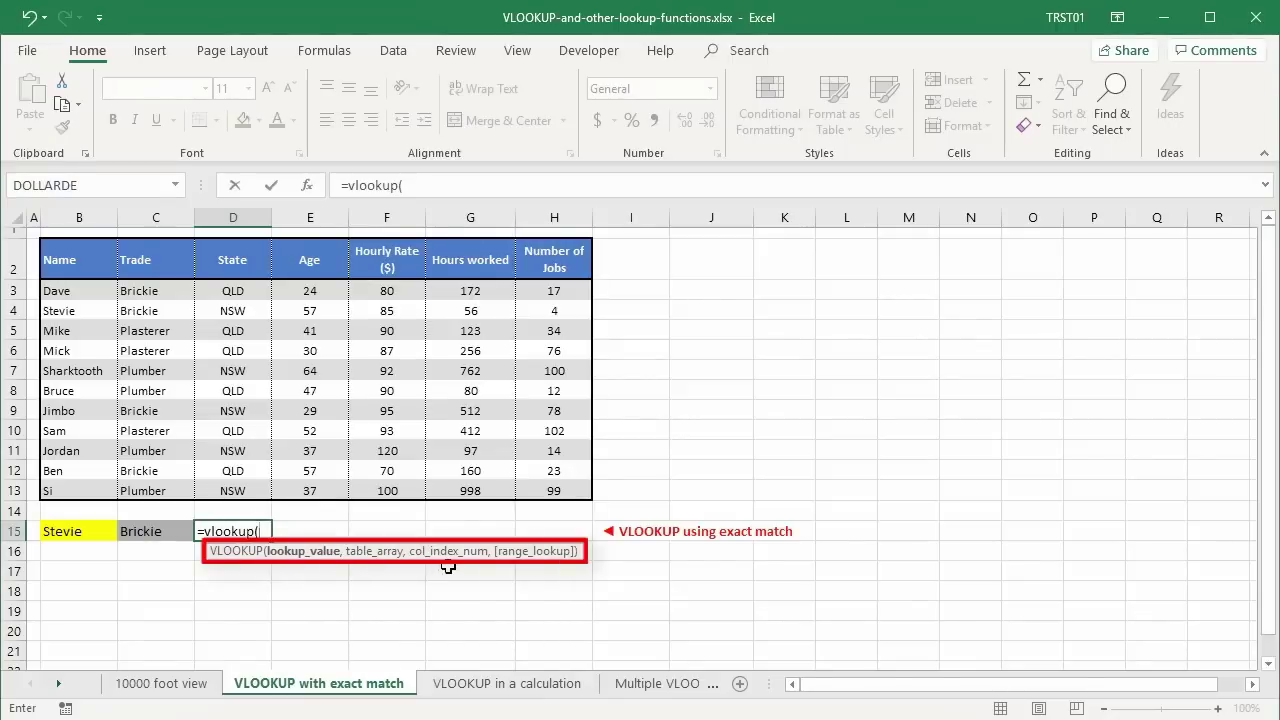
left_click(70, 532)
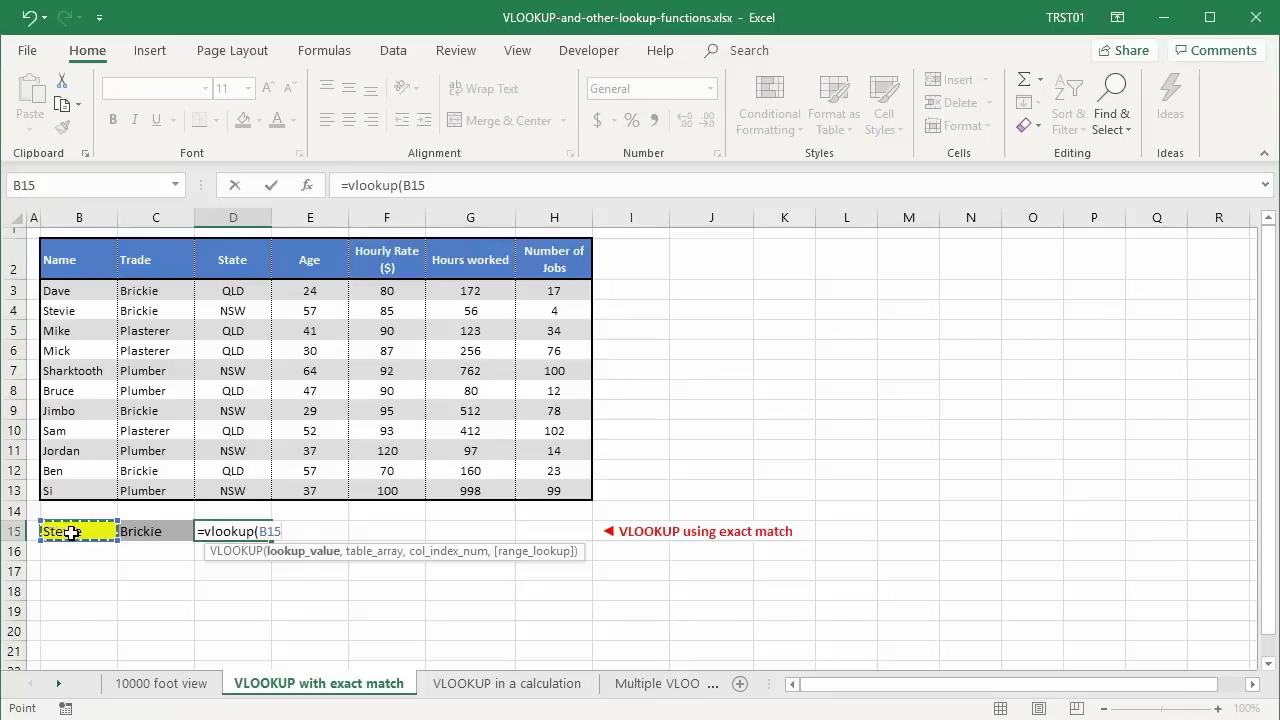
type(",")
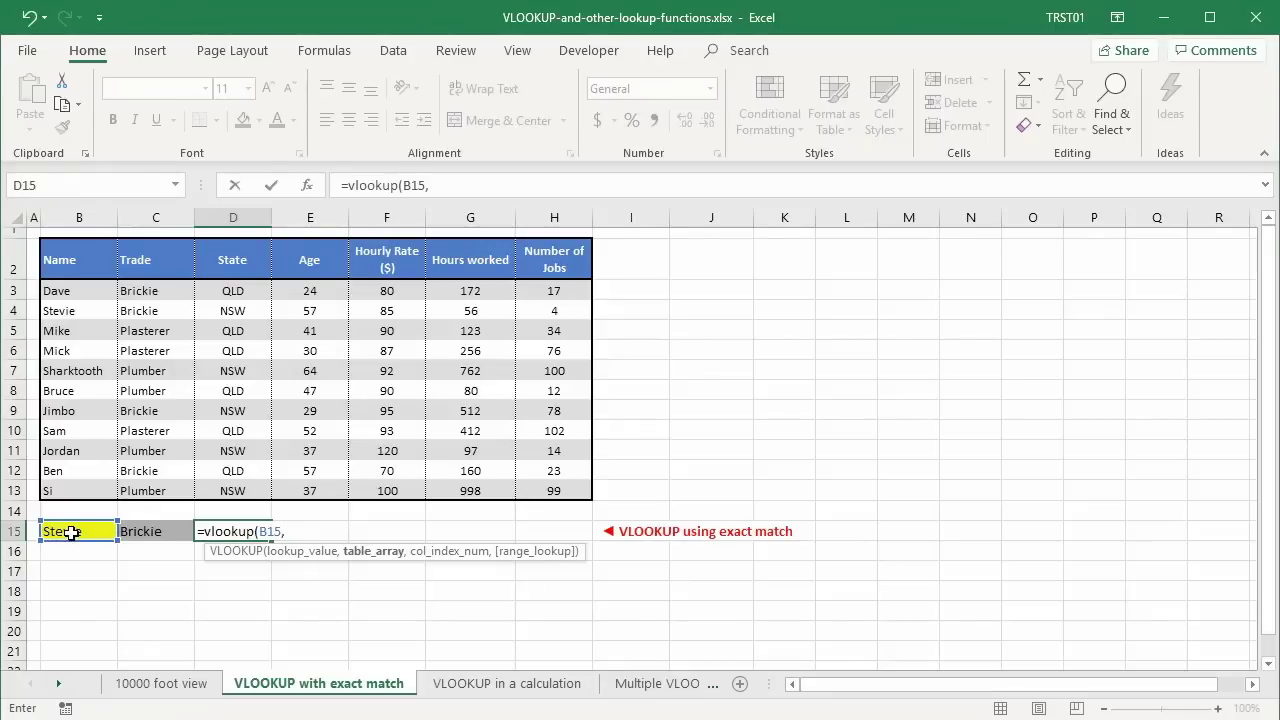
key("F3")
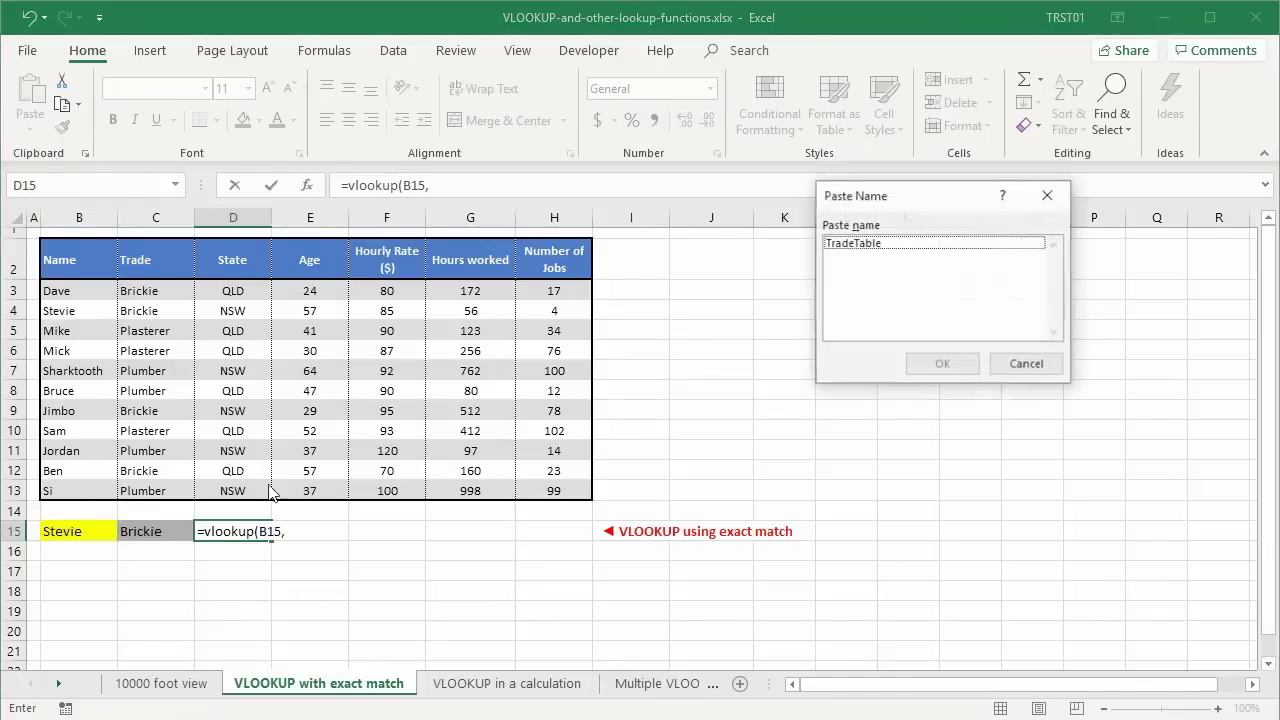
double_click(848, 250)
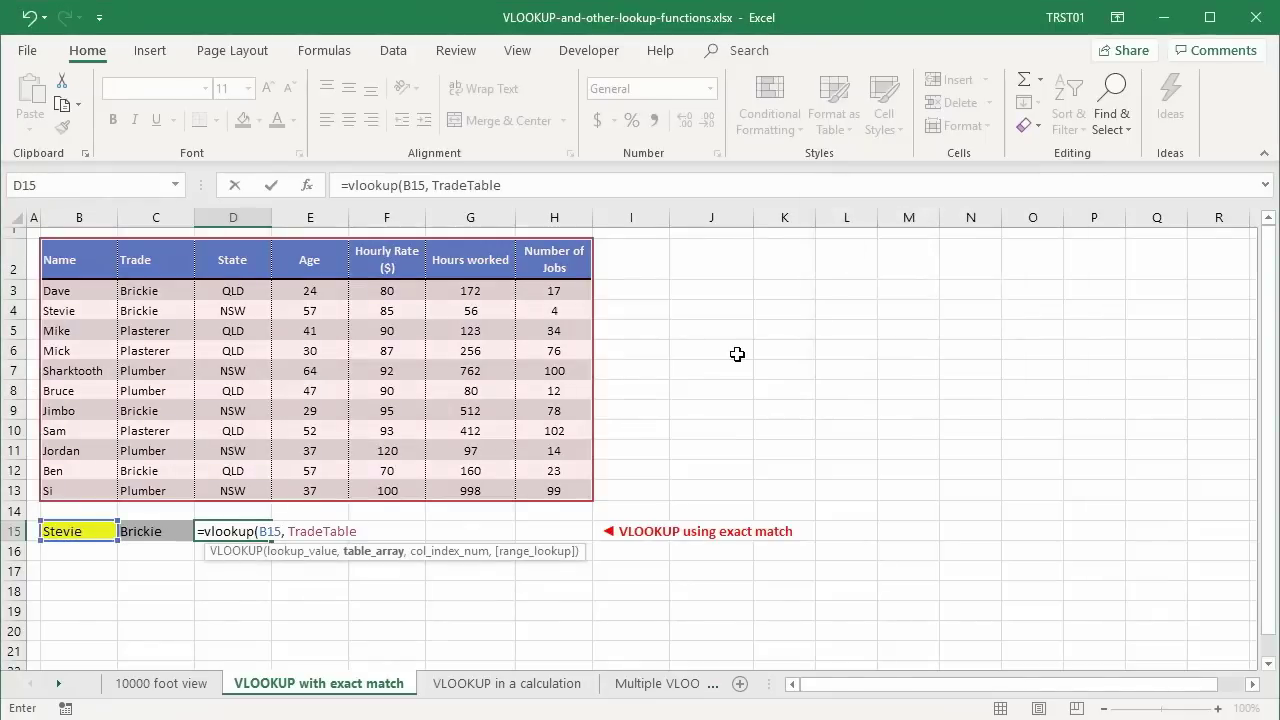
type(",")
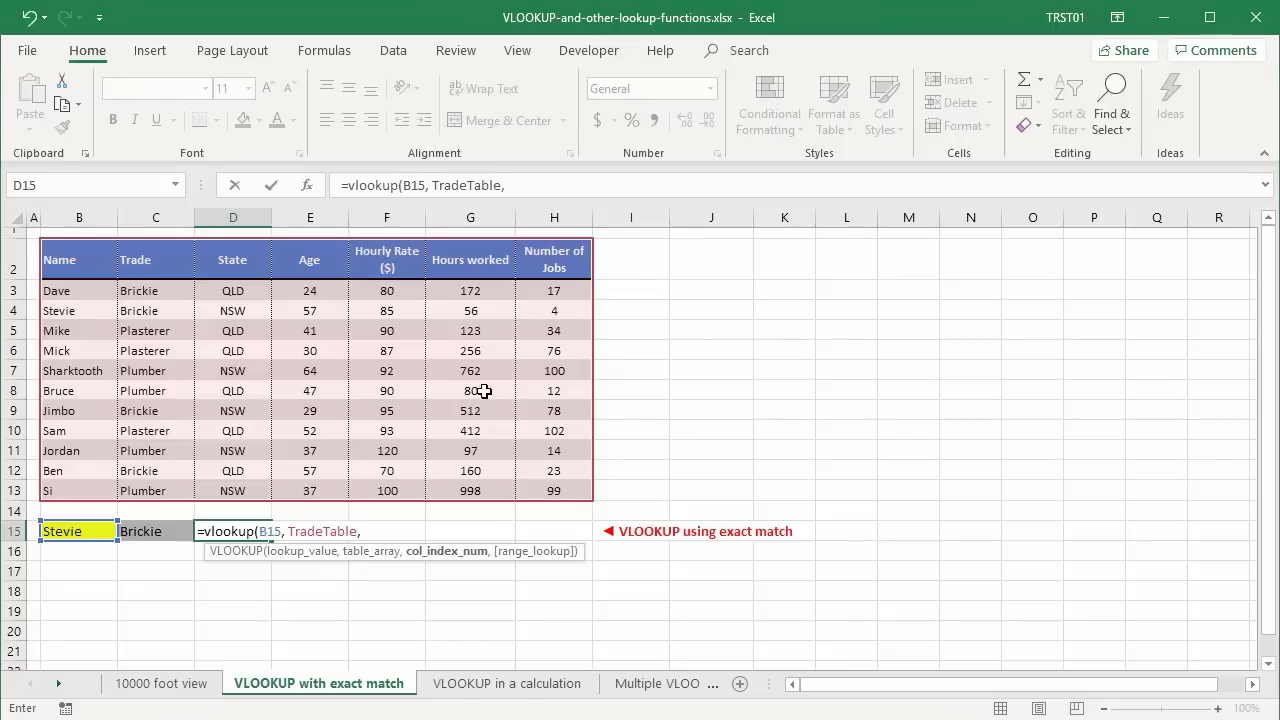
type("6, ")
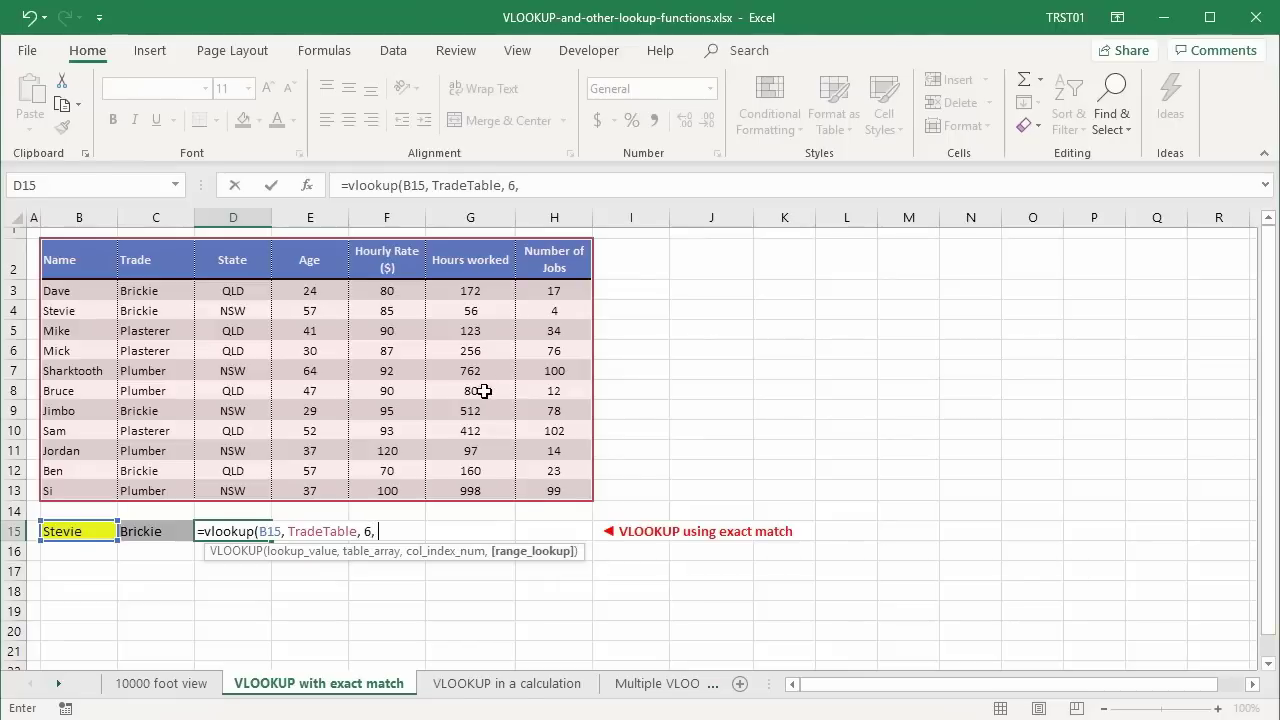
type("false")
type(")")
key("Return")
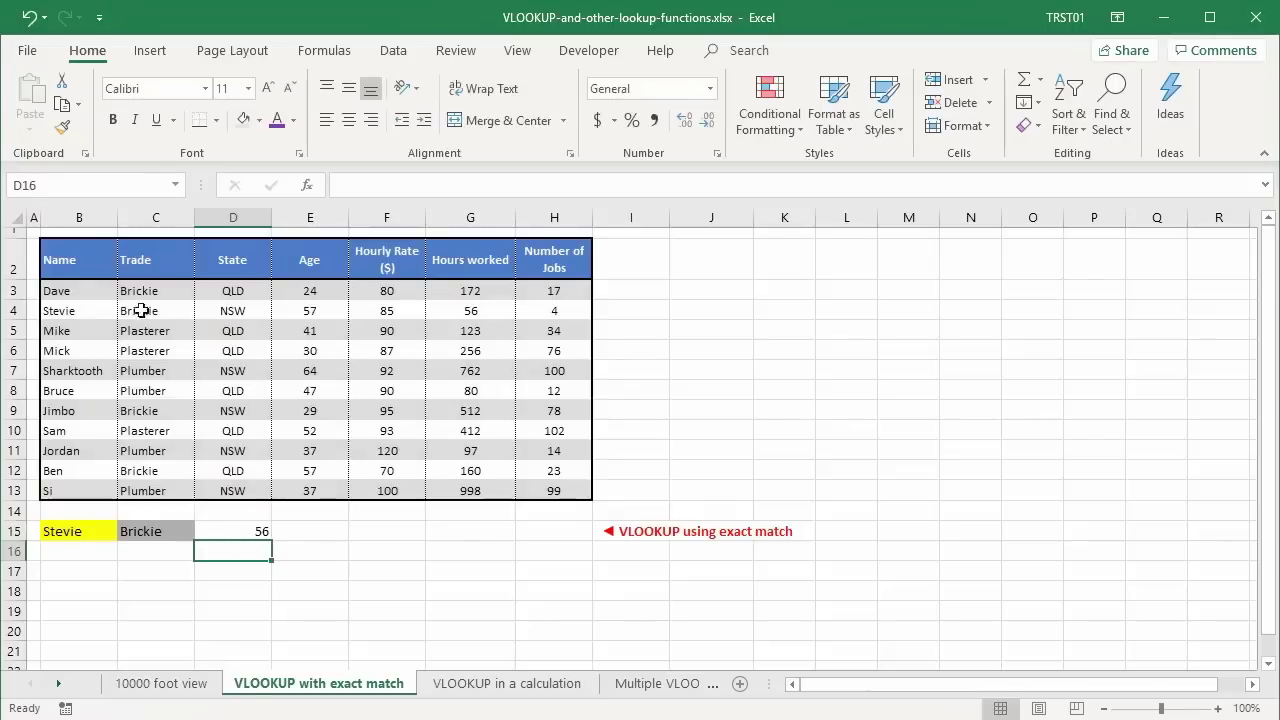
Switch B15 to Sharktooth and point out its table row and 762 hours worked.
left_click(92, 533)
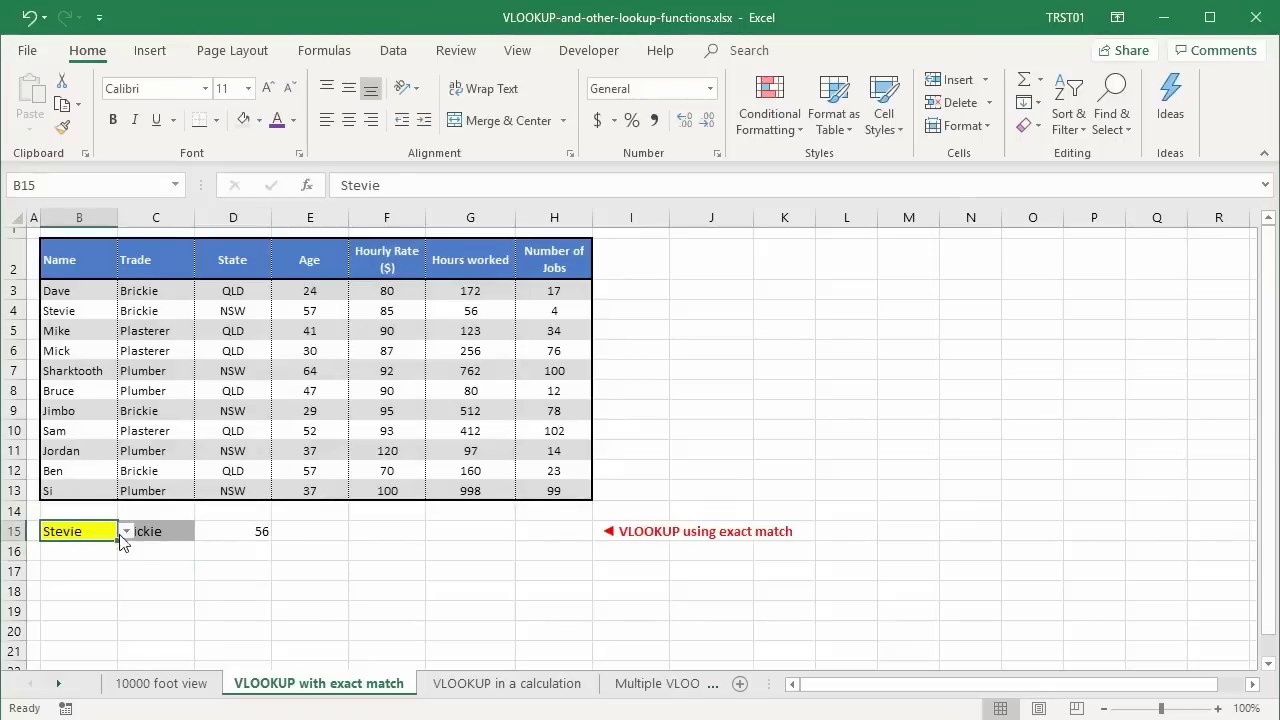
left_click(126, 531)
left_click(98, 587)
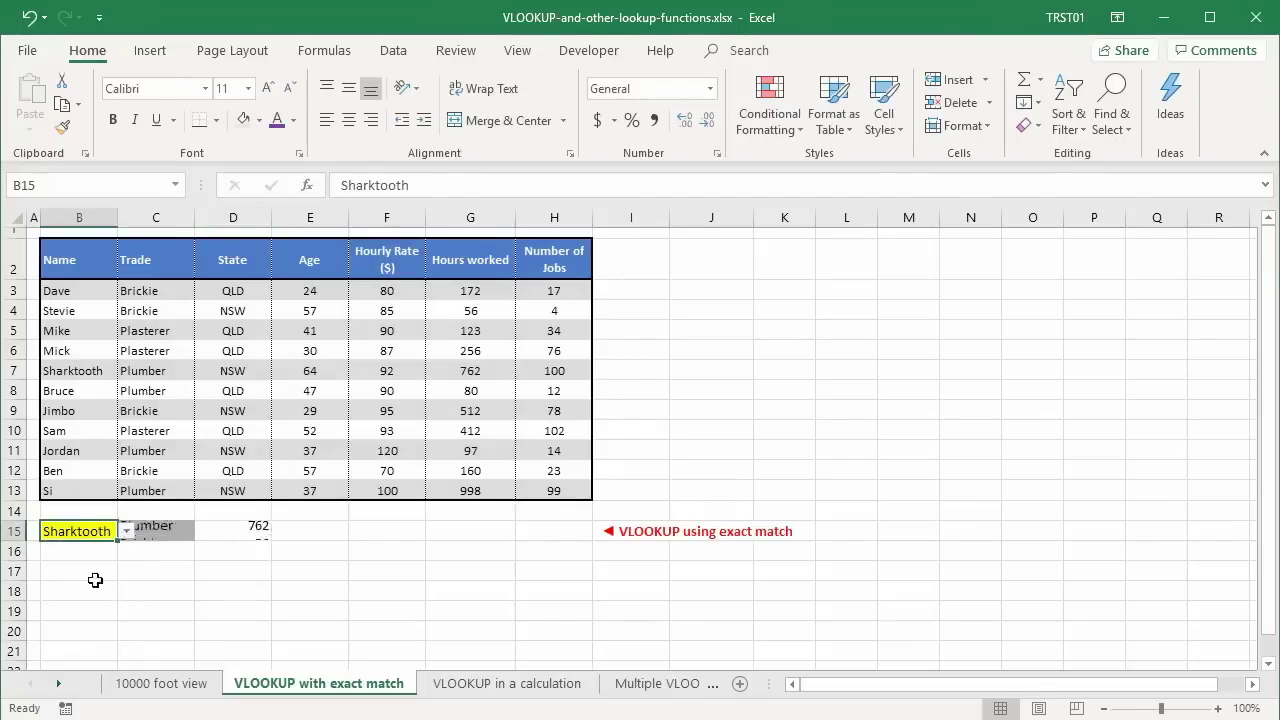
left_click(95, 372)
left_click(466, 370)
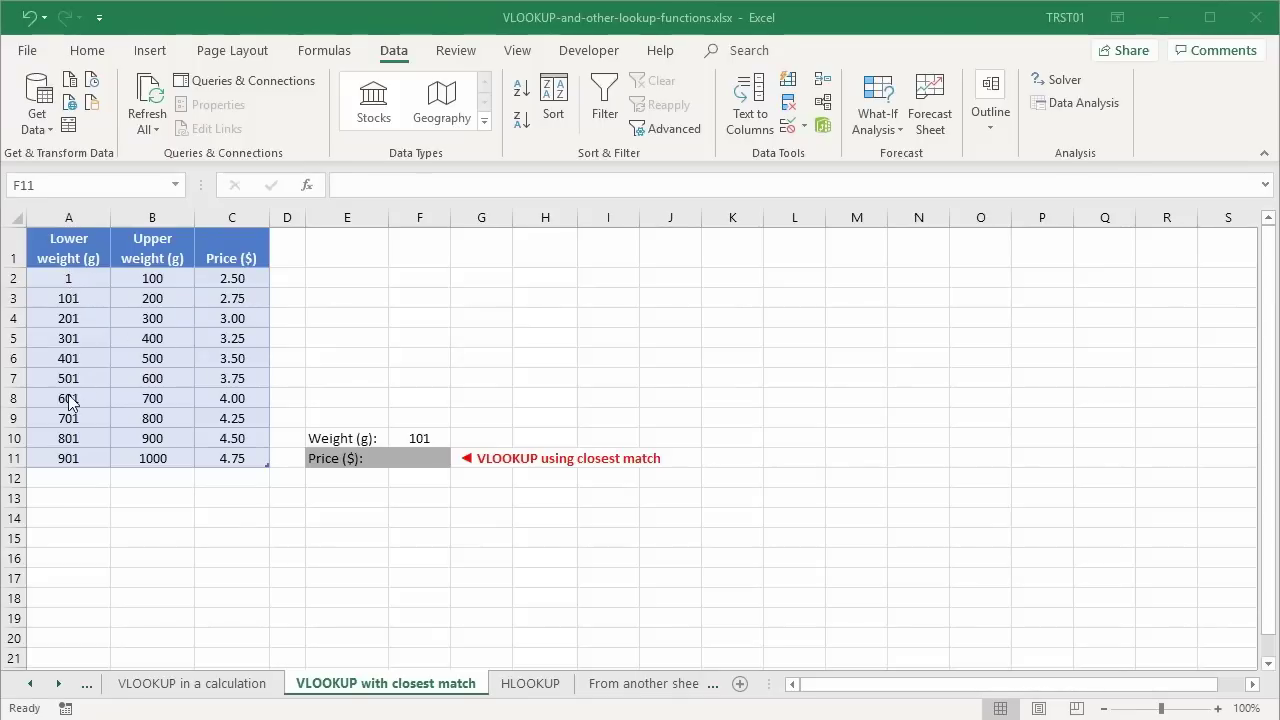
Start a VLOOKUP in F11 with lookup value F10 and table $A$1:$C$11.
type("=v")
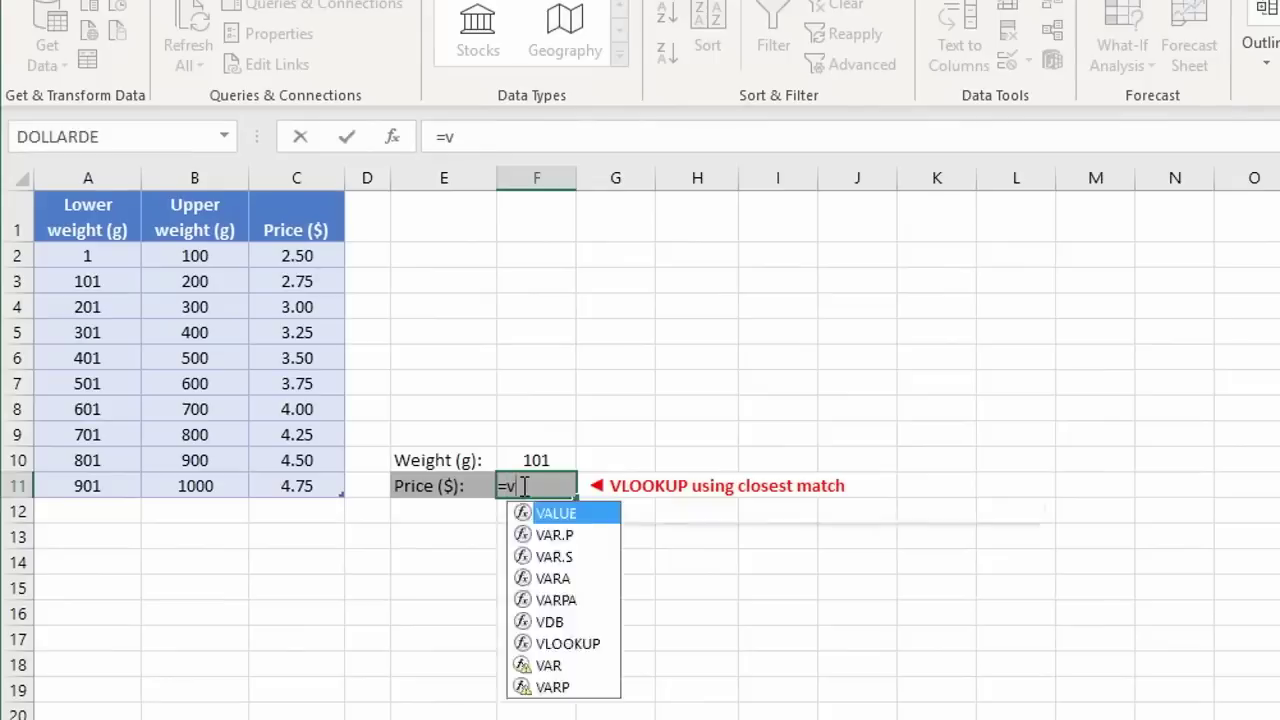
type("lookup(")
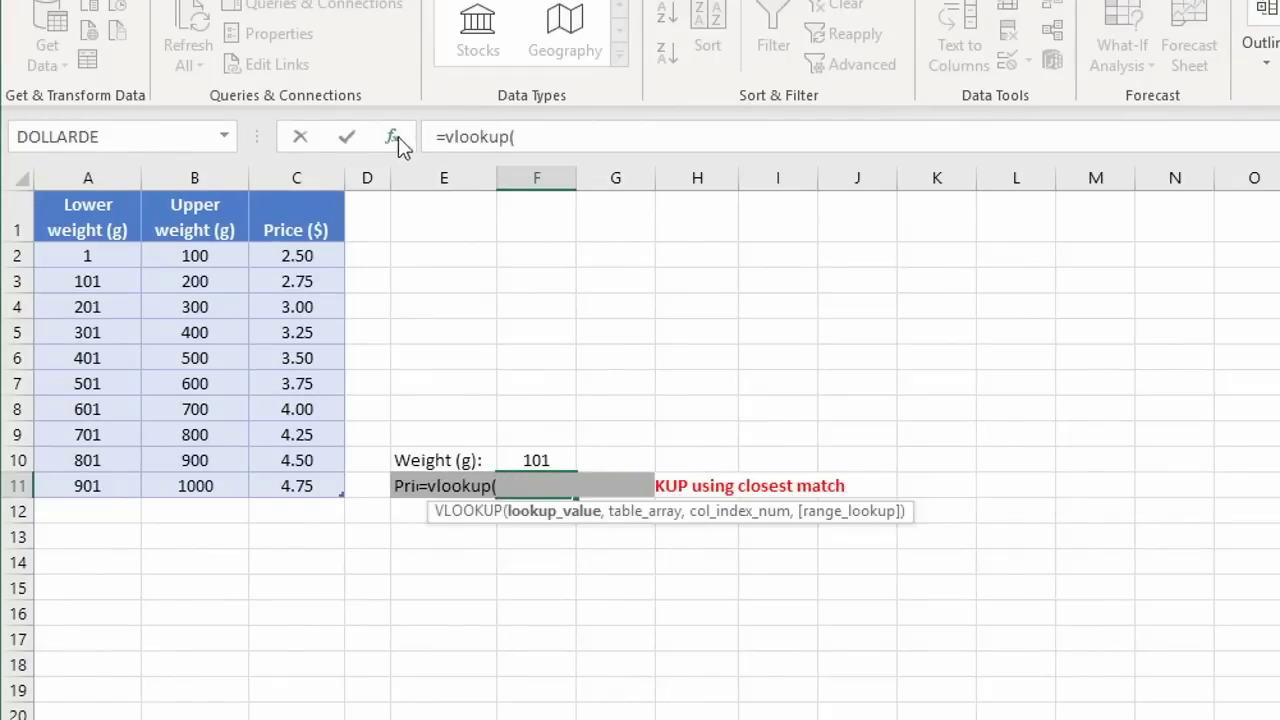
left_click(395, 138)
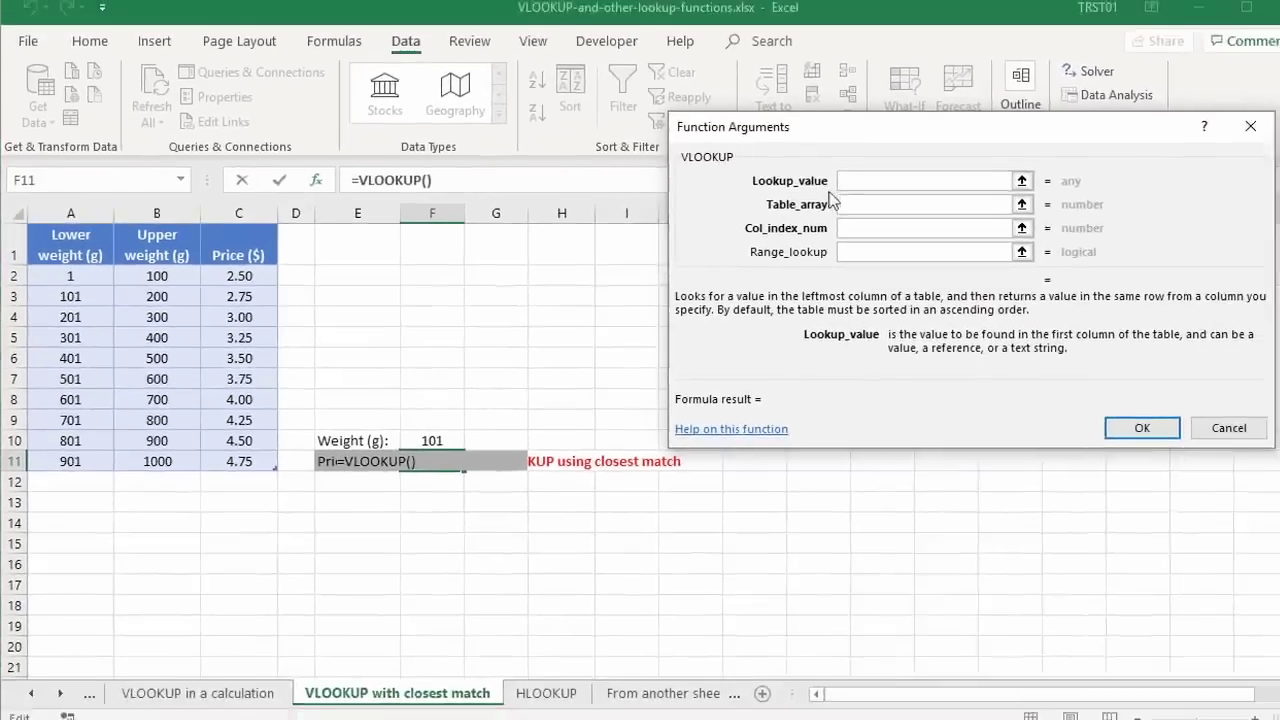
left_click(437, 441)
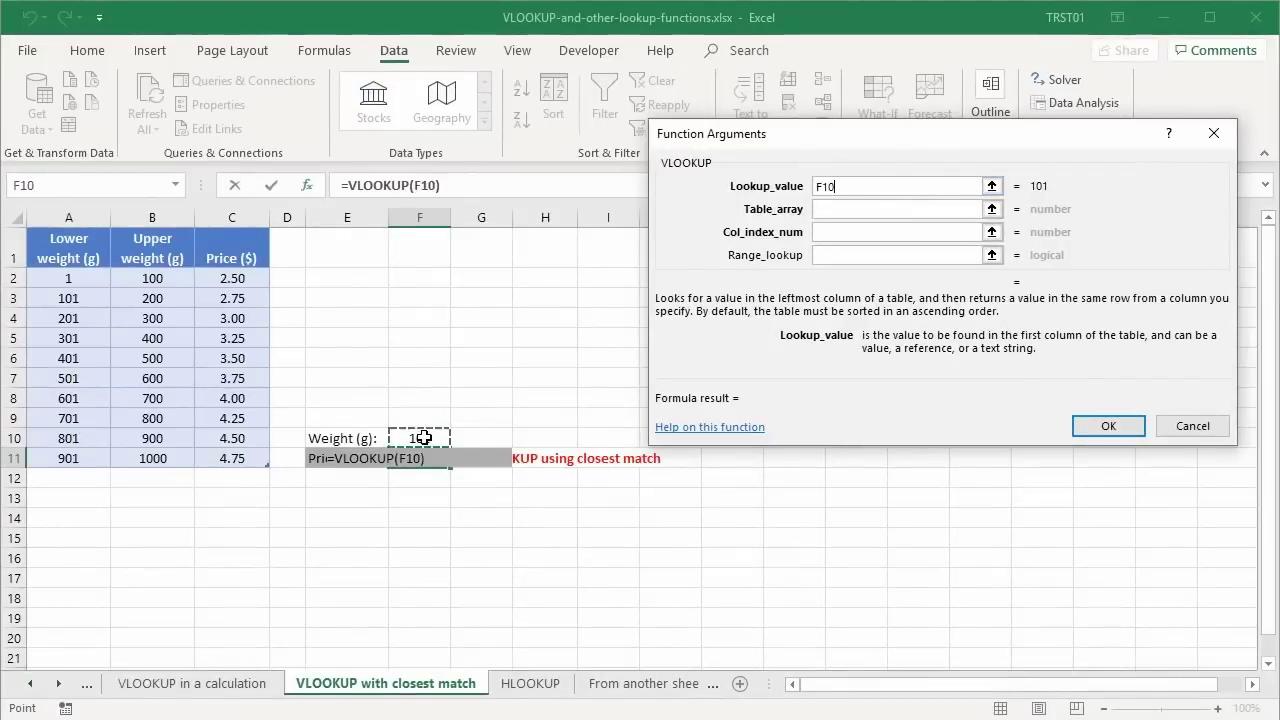
left_click(831, 208)
left_click_drag(84, 248, 222, 458)
key("F4")
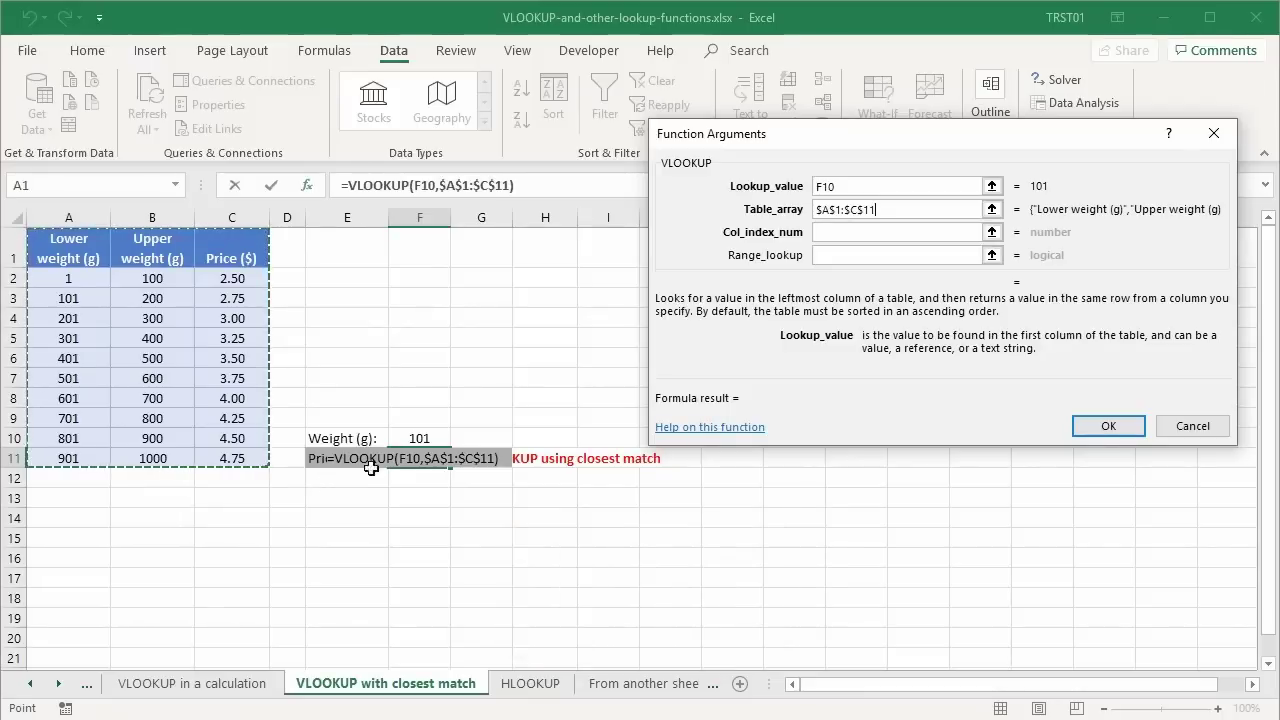
Set column 3 and range lookup FALSE, then confirm to get 2.75.
left_click(825, 230)
left_click(826, 231)
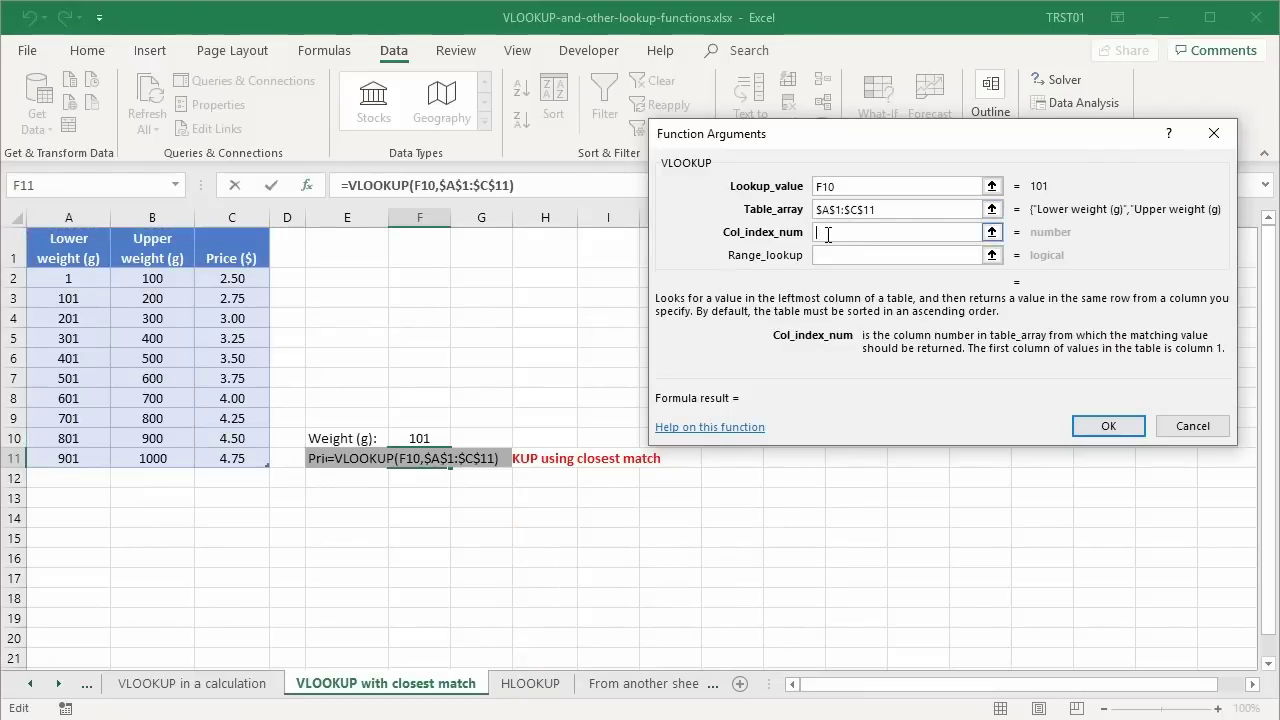
type("3")
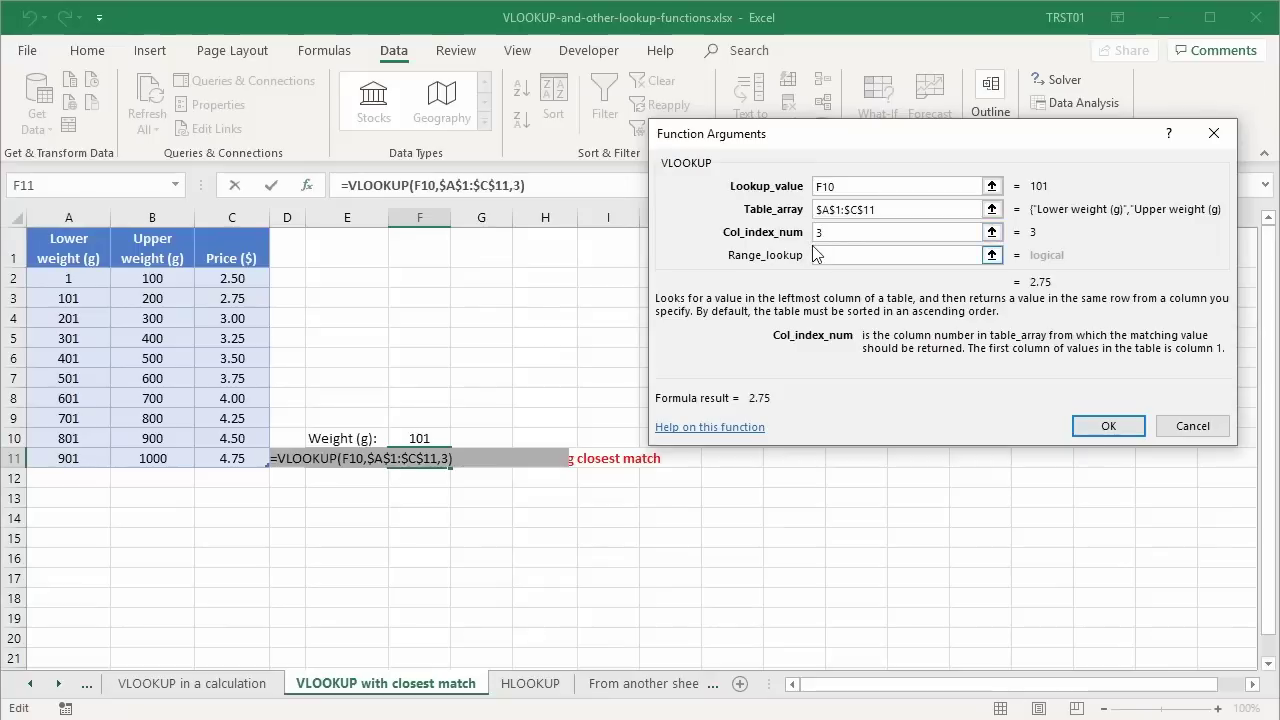
left_click(826, 257)
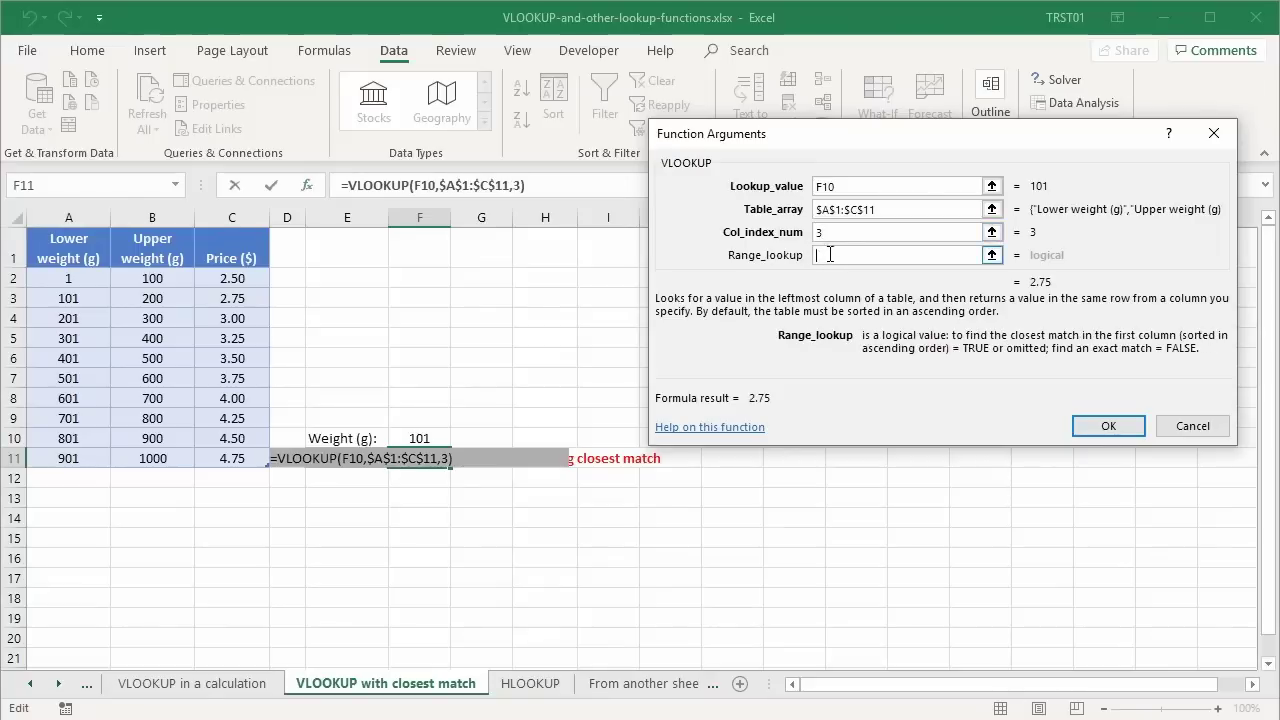
type("false")
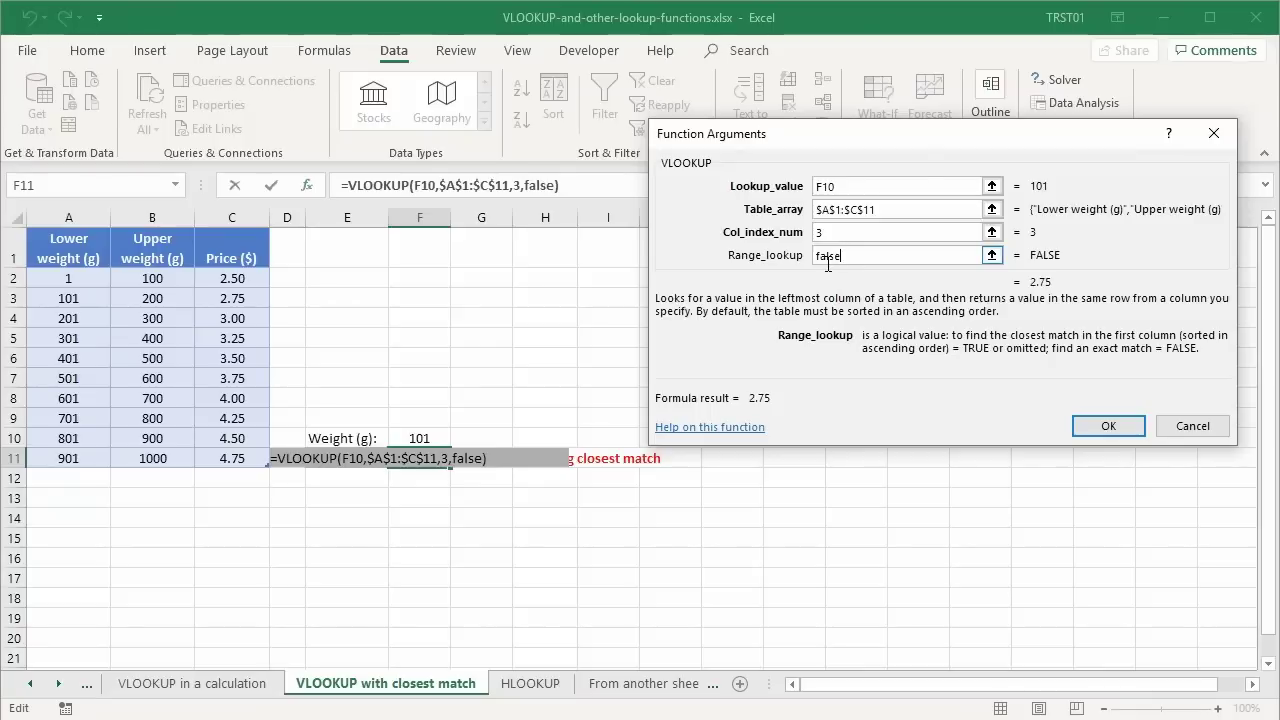
left_click(1108, 428)
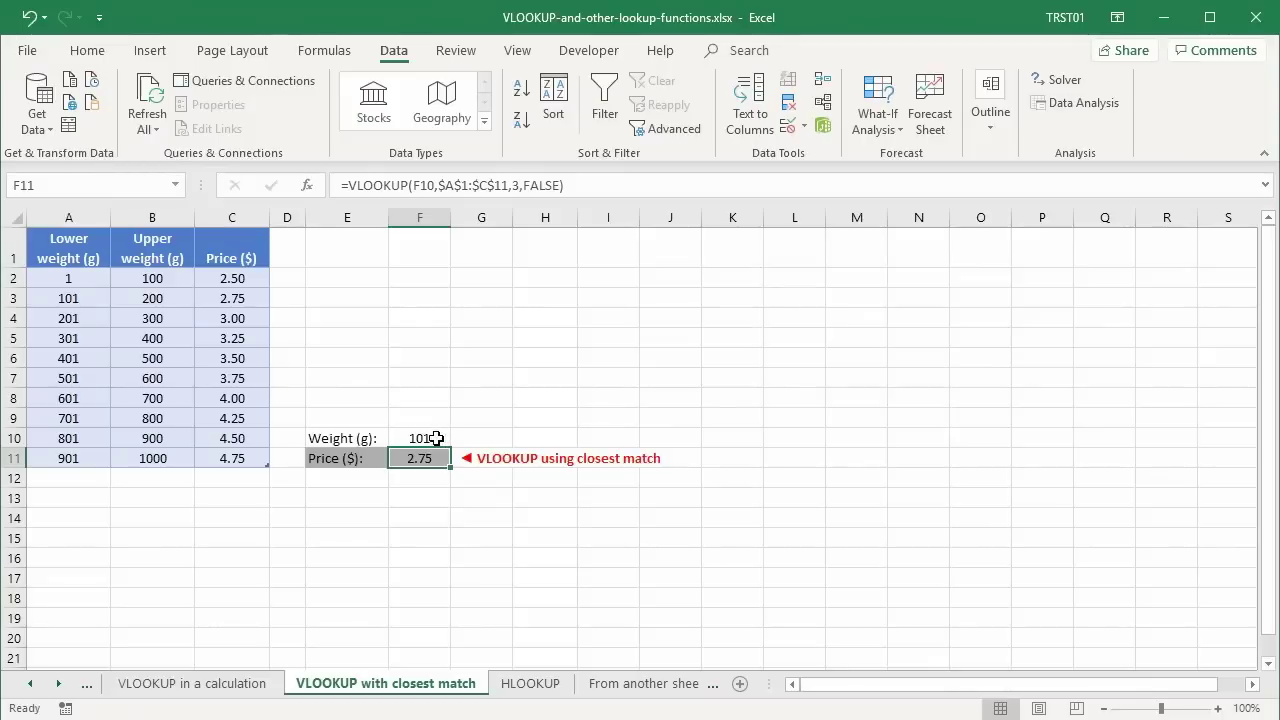
Enter 102 as the weight in F10, turning the F11 price into #N/A.
left_click(437, 438)
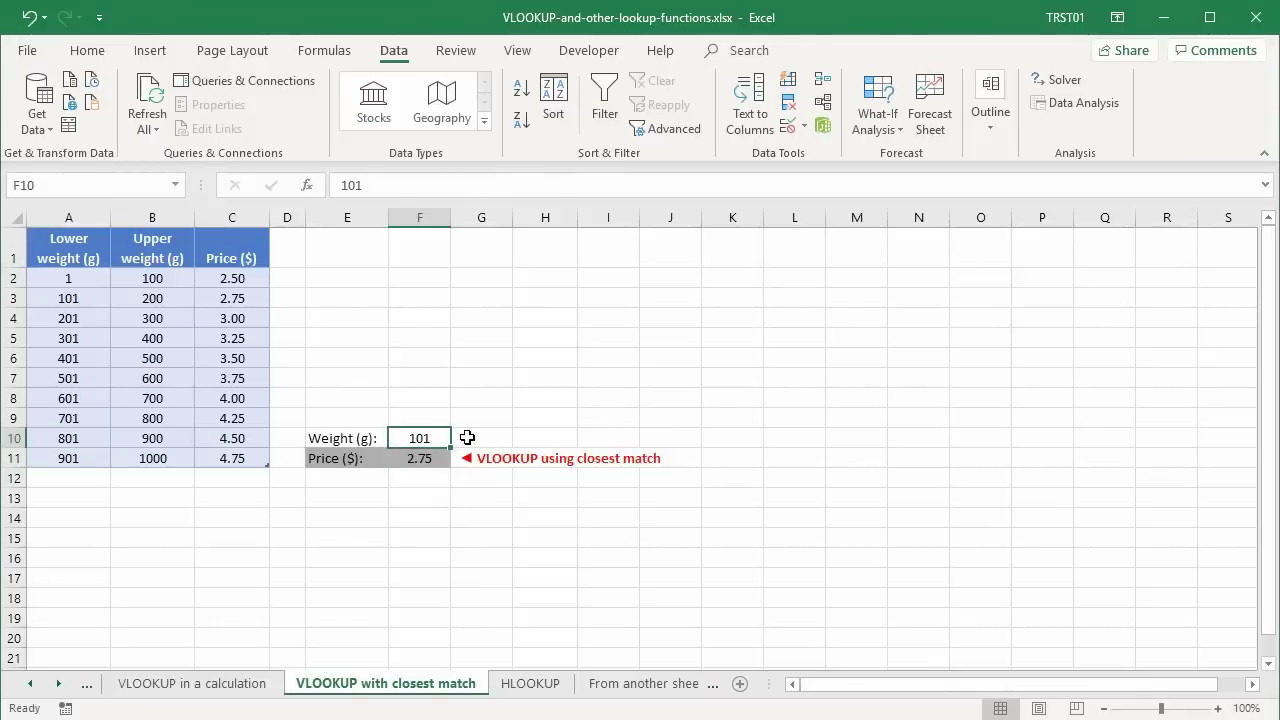
type("10")
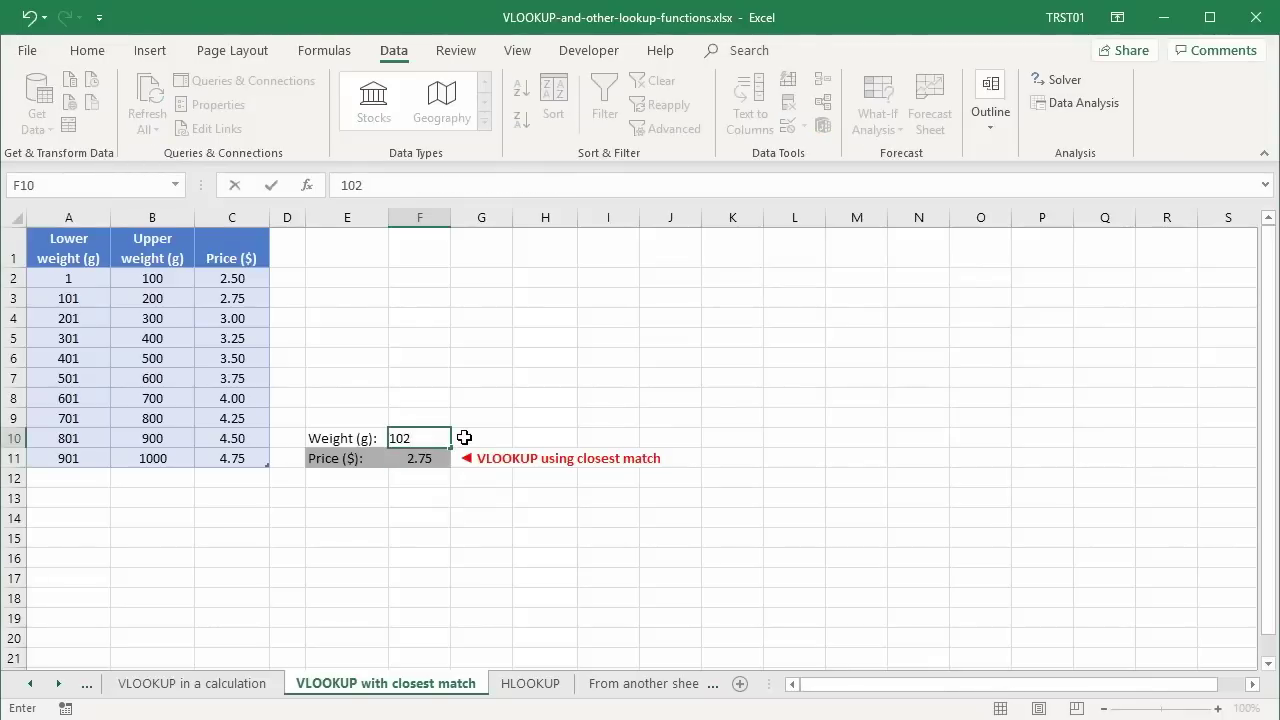
key("Return")
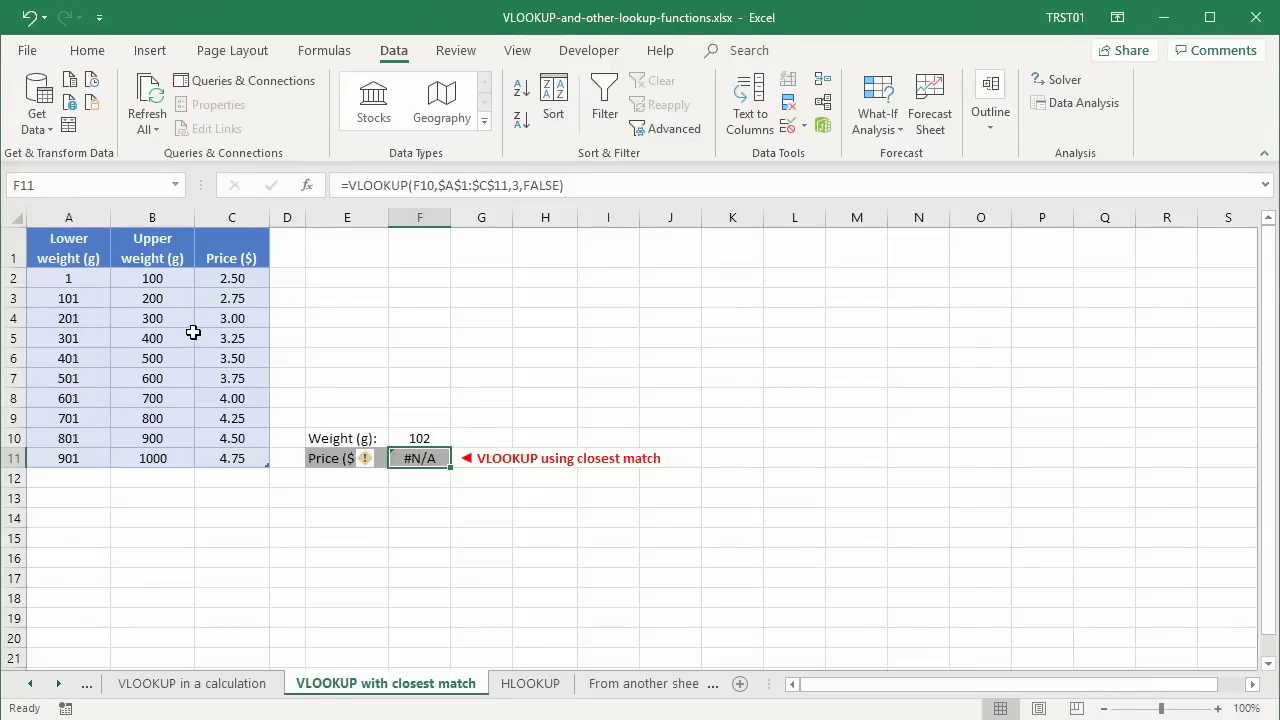
Change the F11 VLOOKUP match type from FALSE to TRUE so 102 g returns 2.75.
double_click(412, 458)
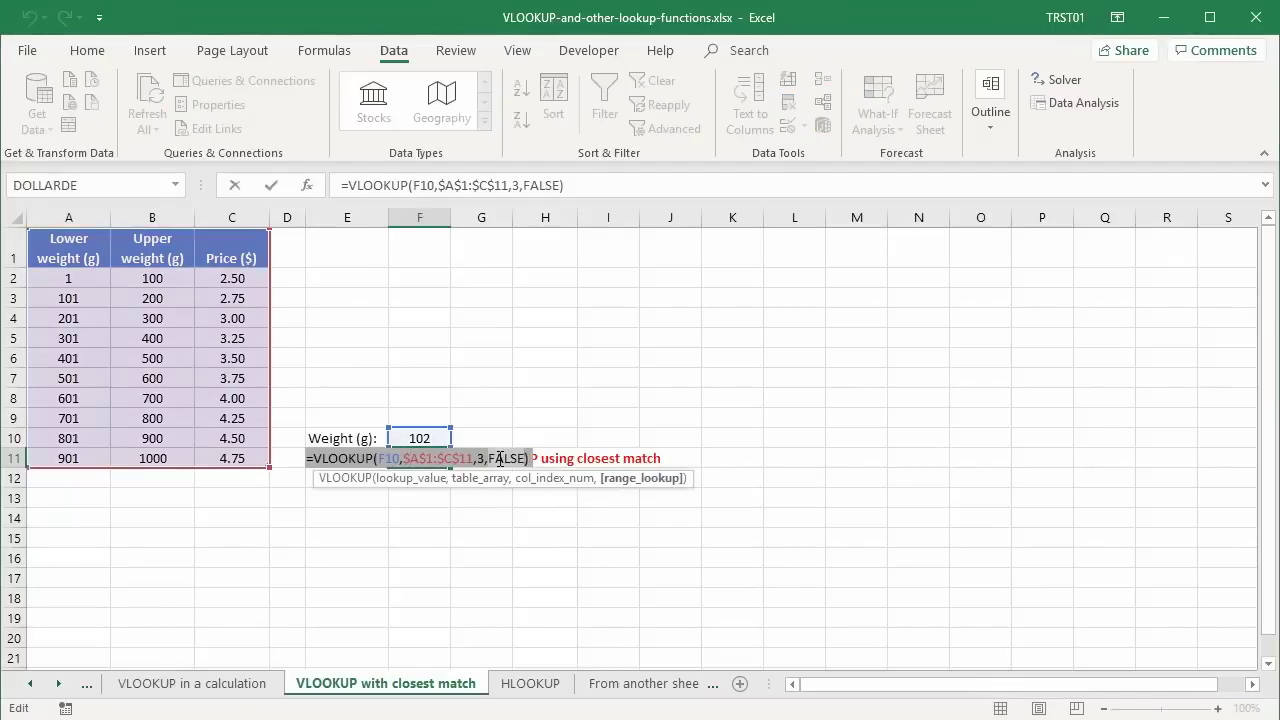
type("true")
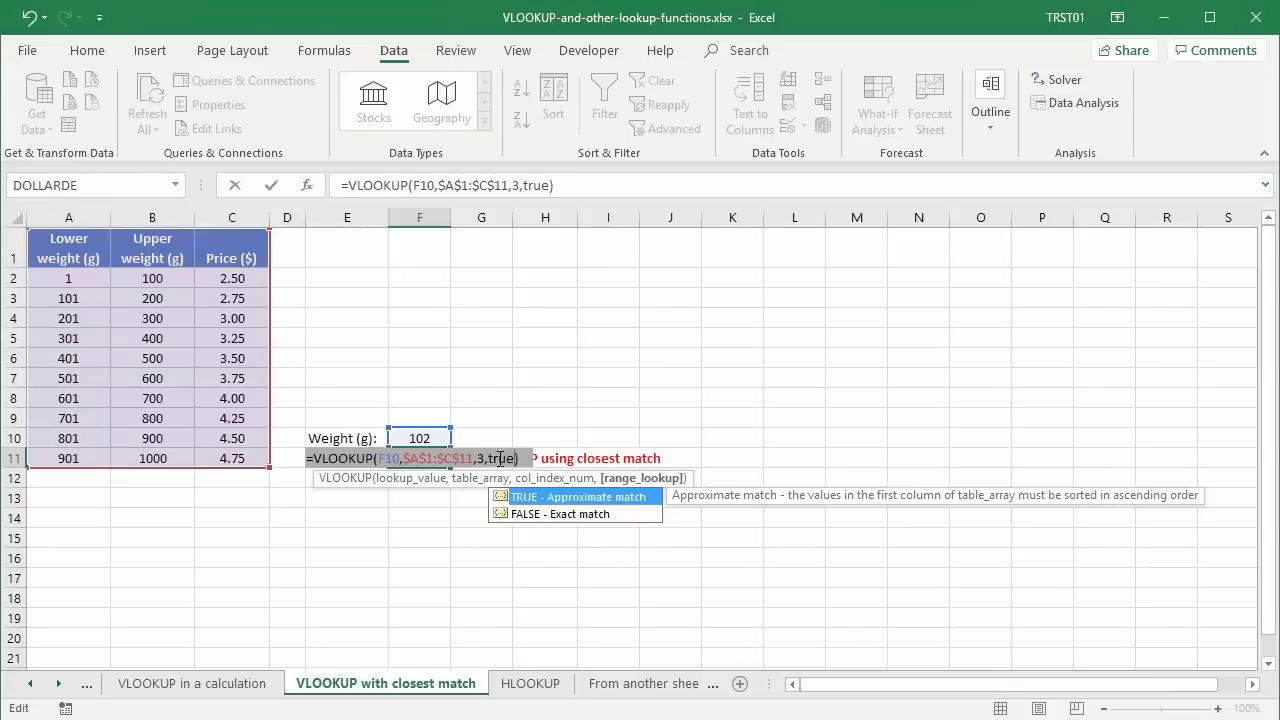
key("Return")
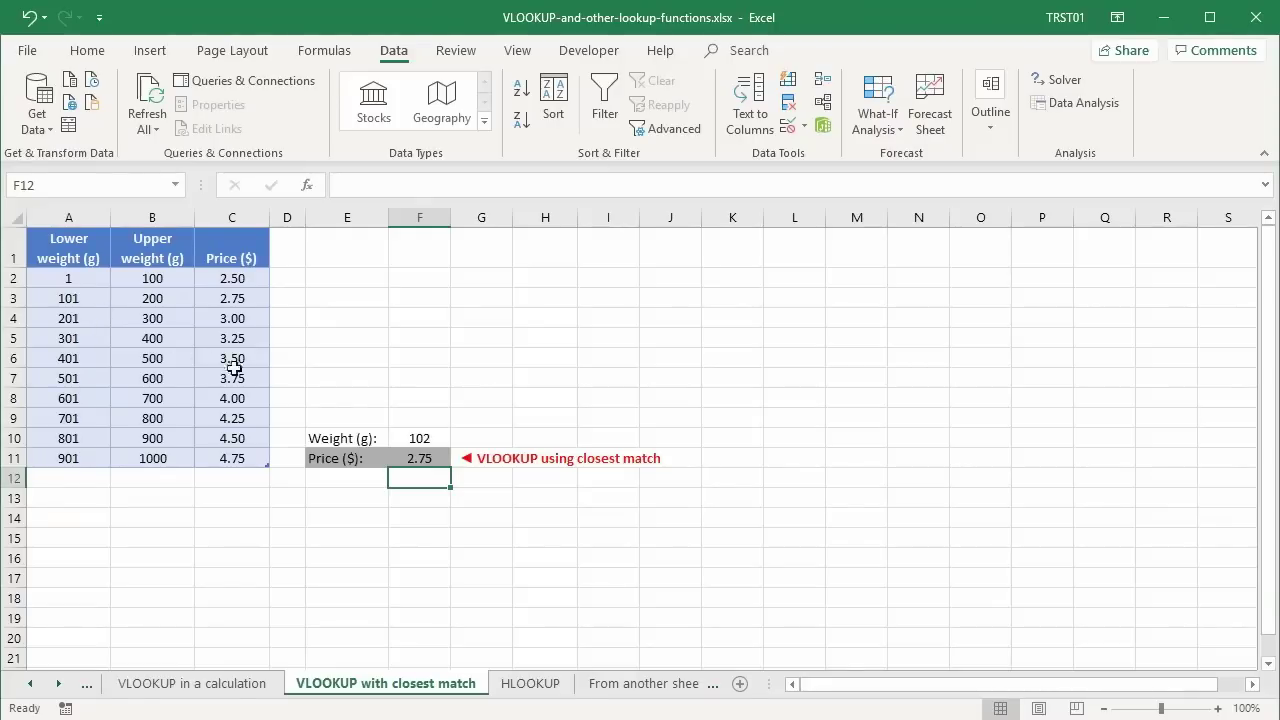
Enter weights 199 and then 200 in F10, both still priced at 2.75.
left_click(415, 438)
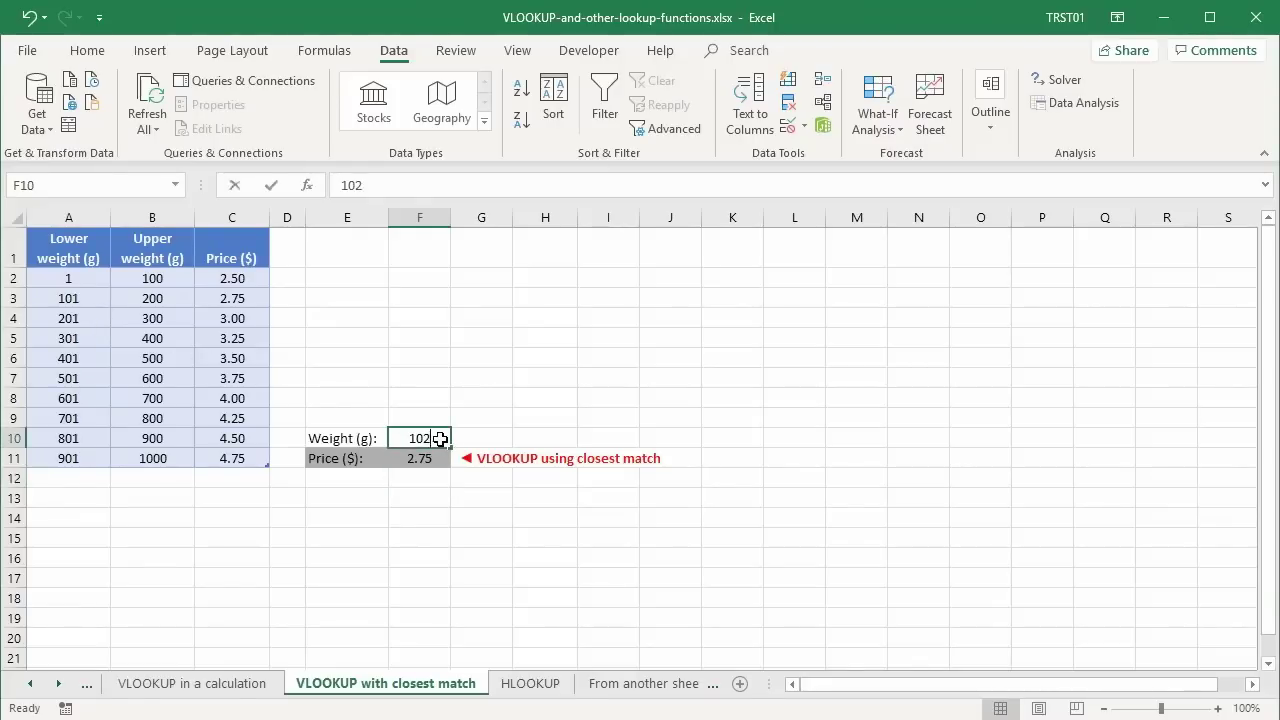
type("199")
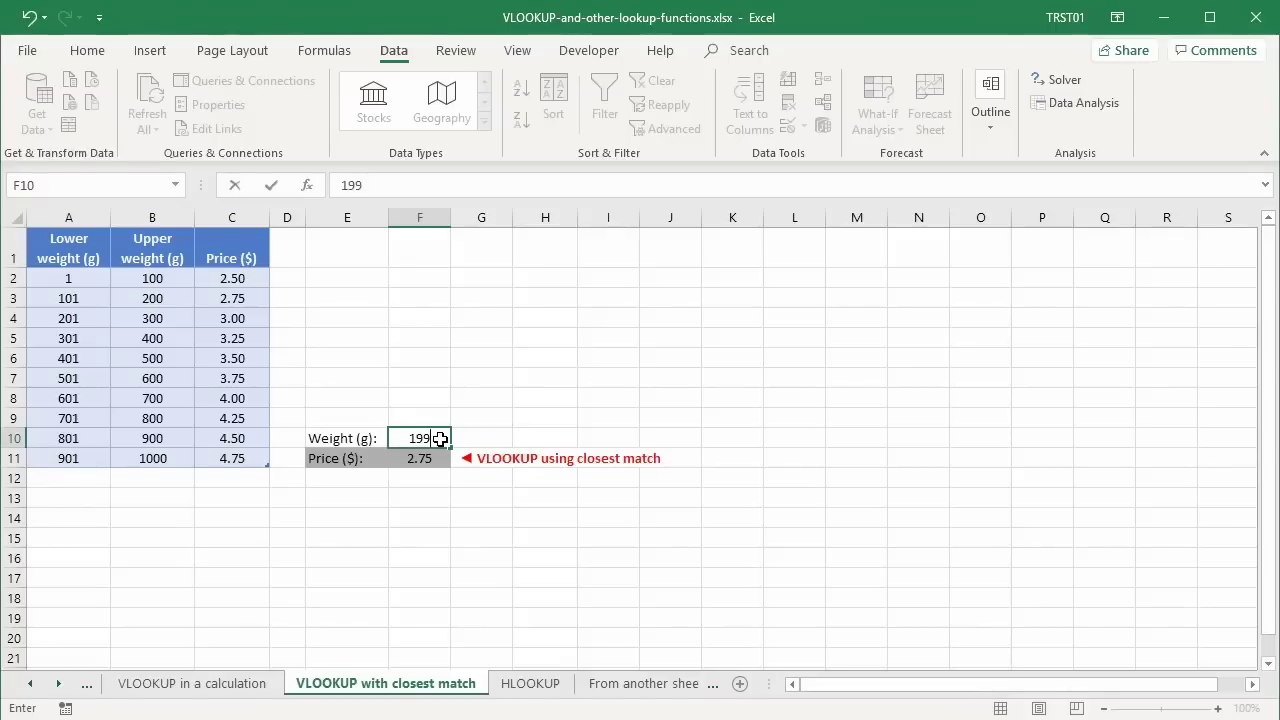
key("Return")
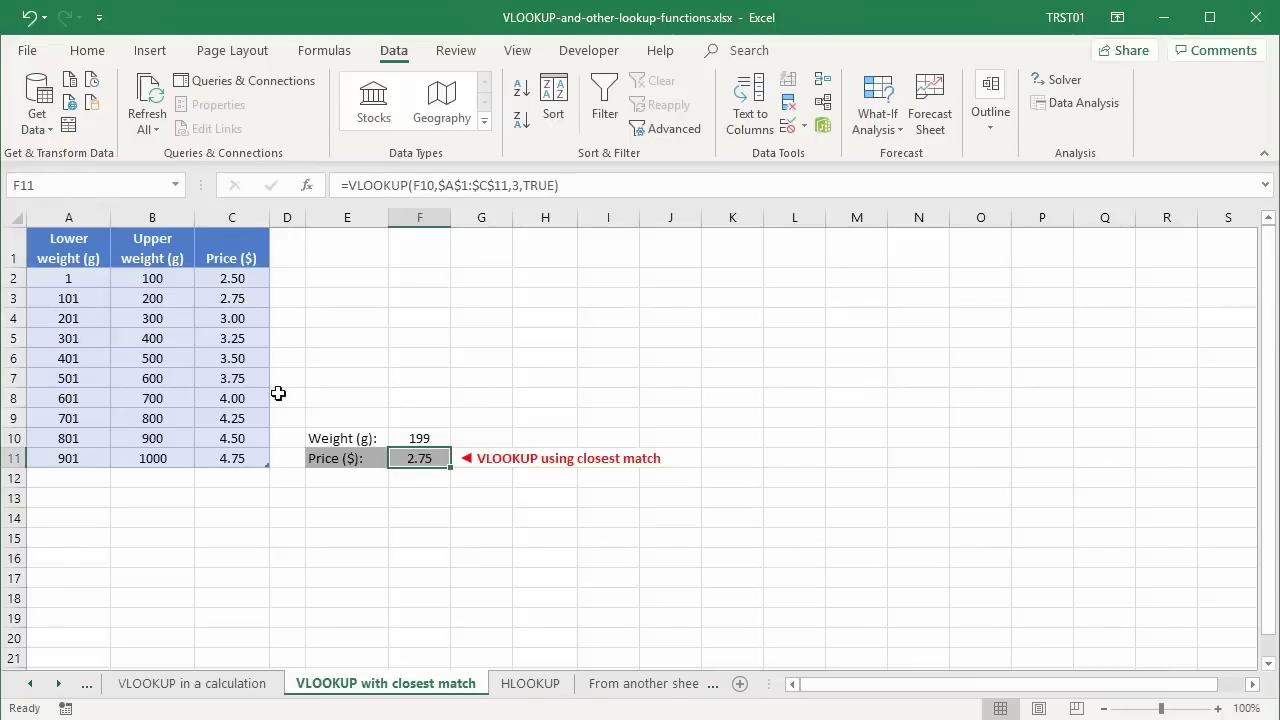
left_click(414, 440)
type("200")
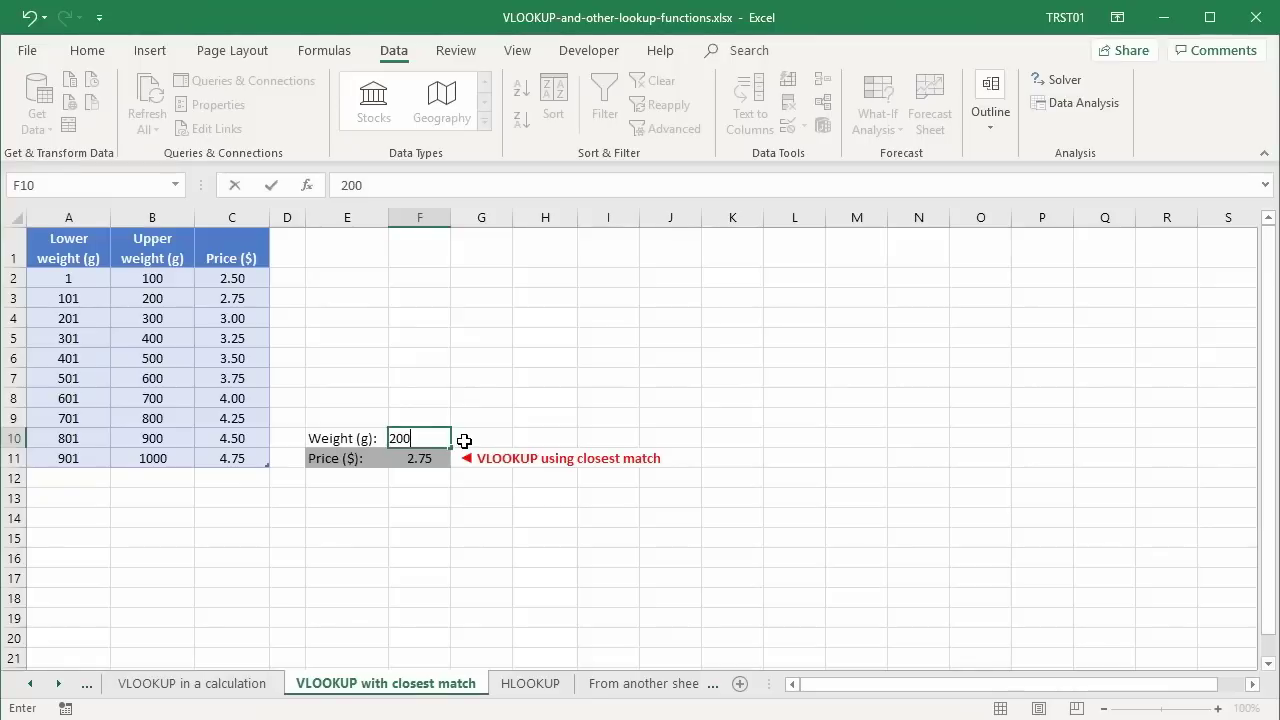
key("Return")
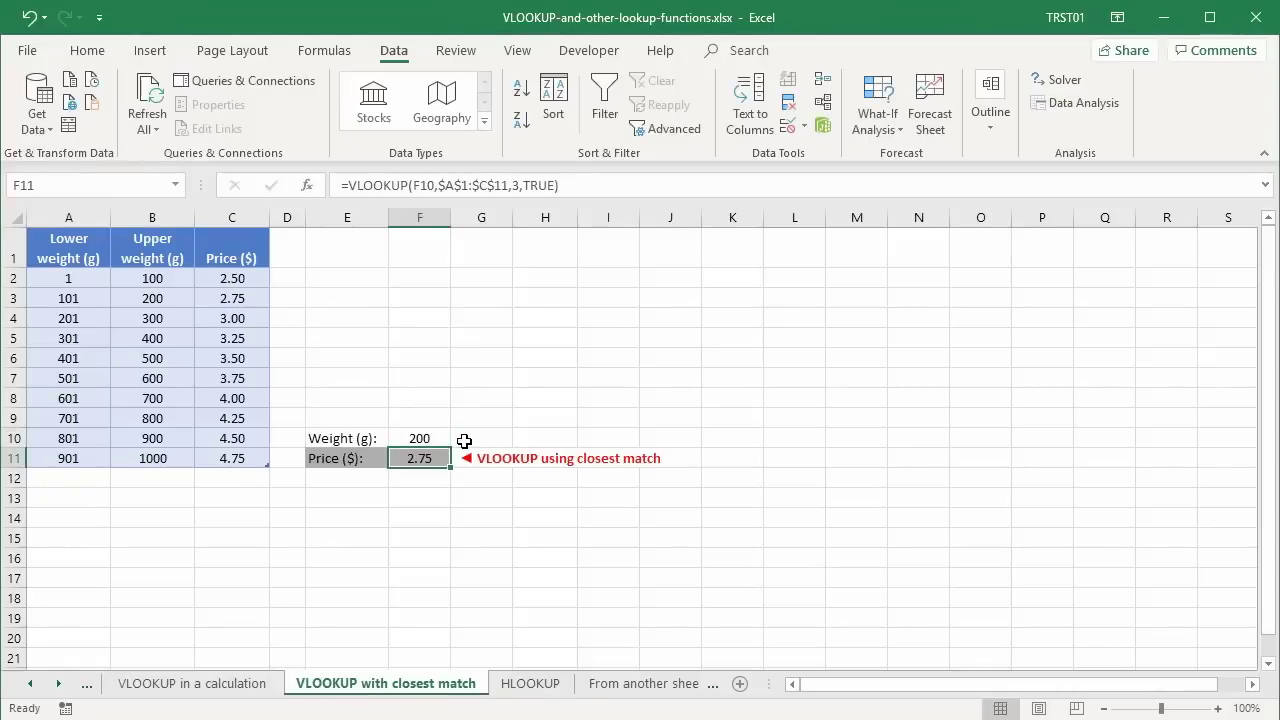
Change the F10 weight to 201 so F11 returns 3.00.
key("Up")
type("20")
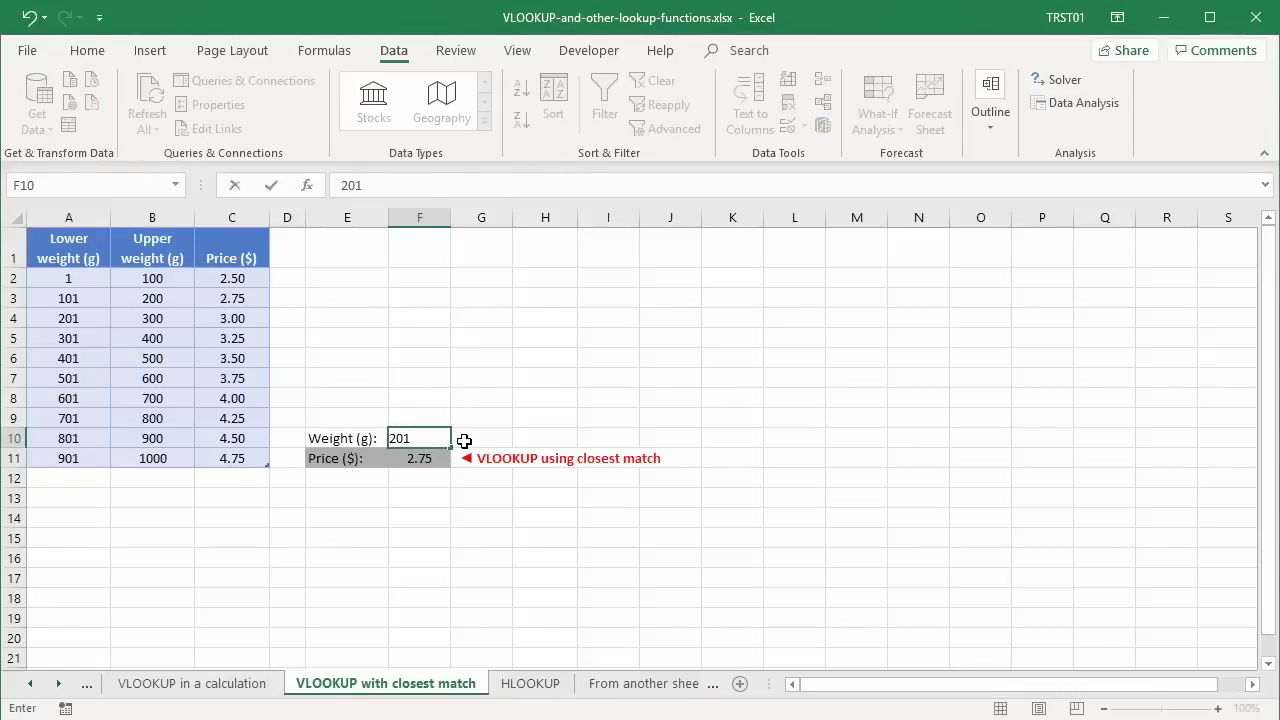
key("Return")
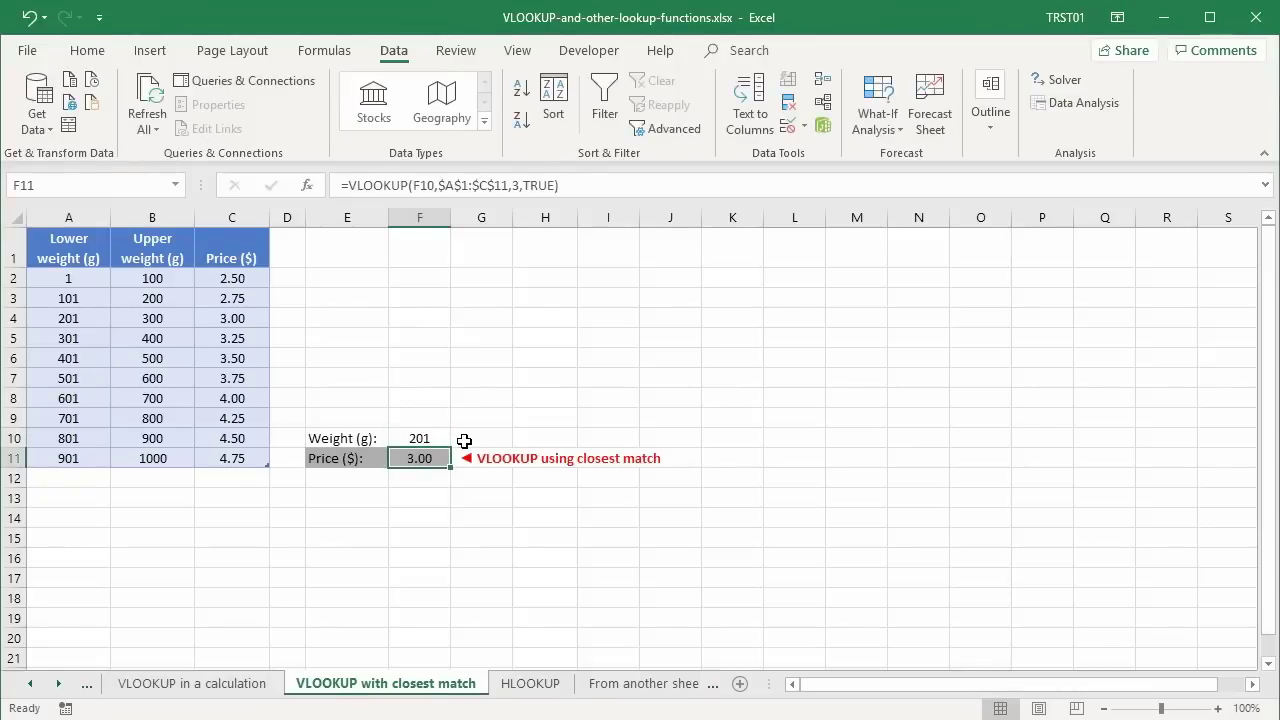